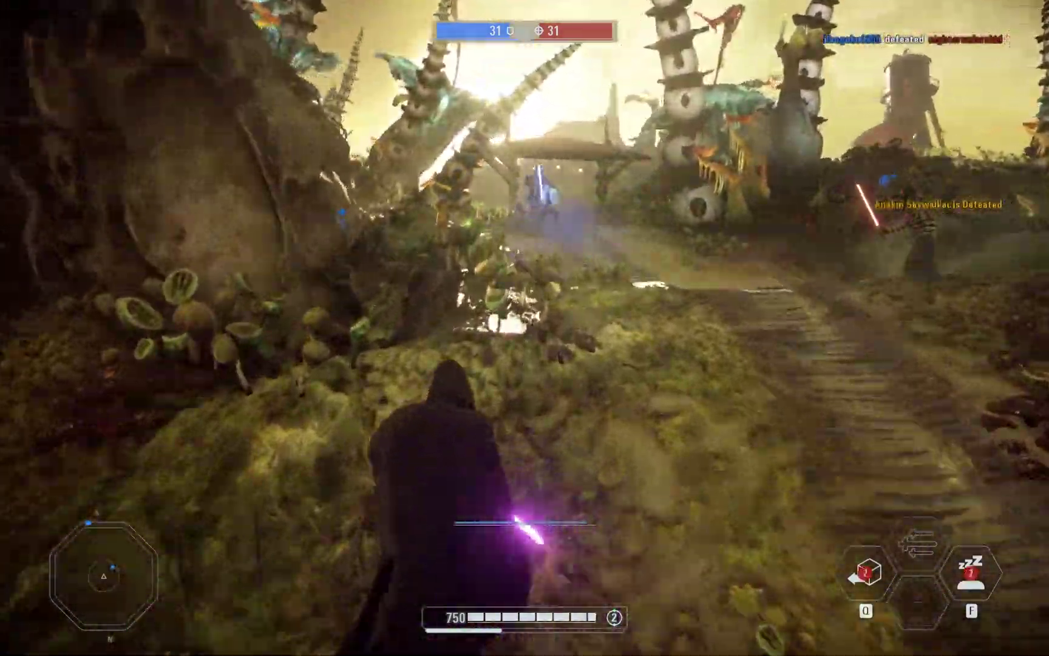
{"action": "key", "text": "q"}
{"action": "key", "text": "w"}
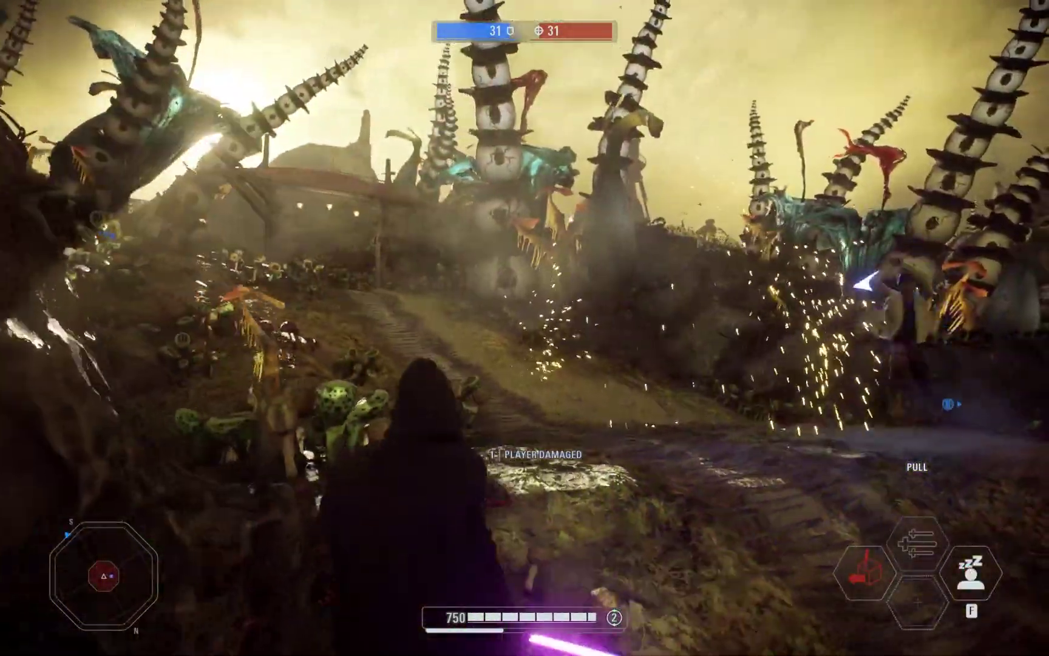
{"action": "key", "text": "w"}
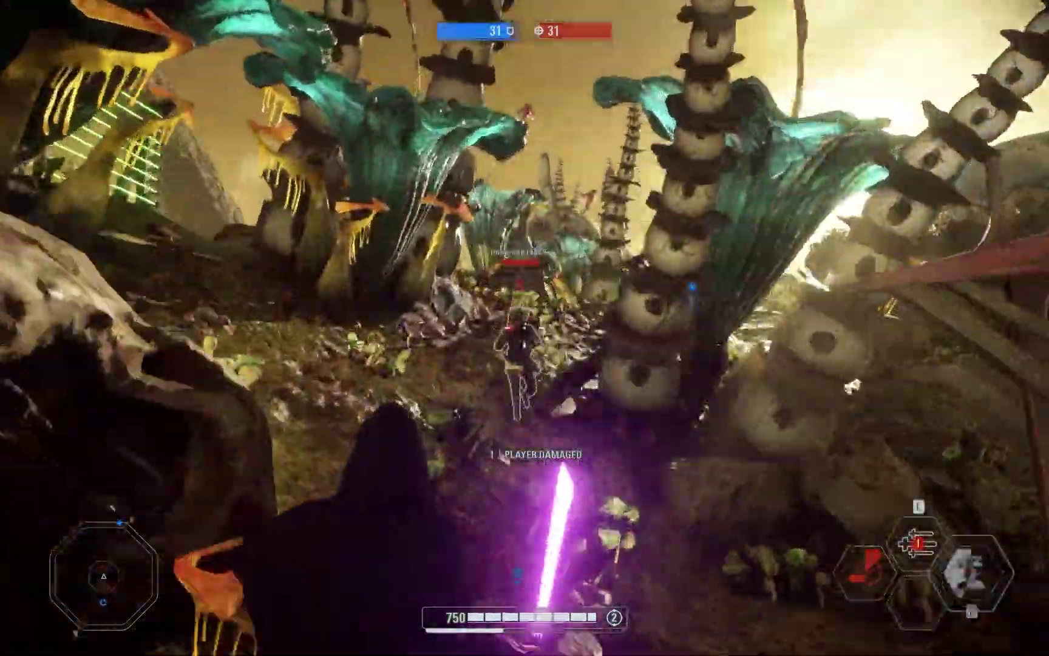
{"action": "key", "text": "w"}
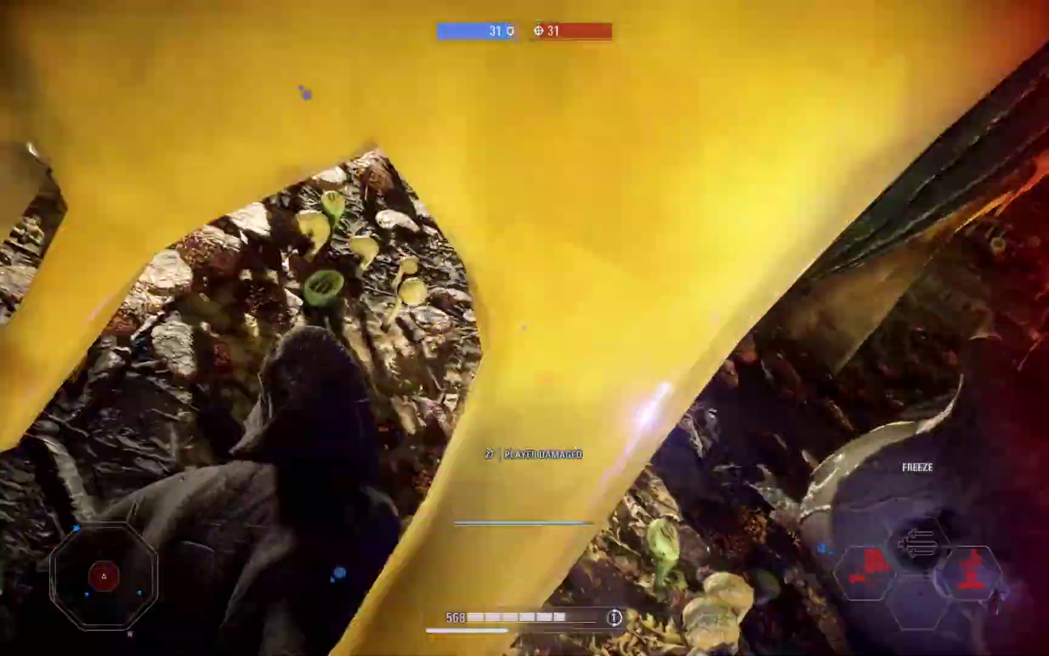
{"action": "key", "text": "w"}
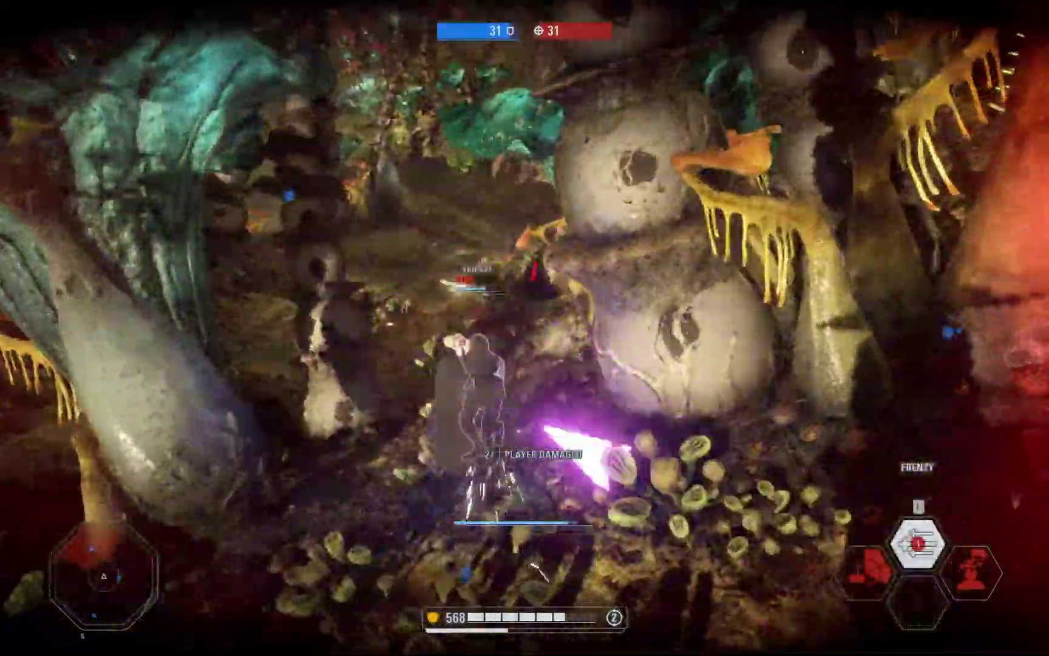
{"action": "key", "text": "w"}
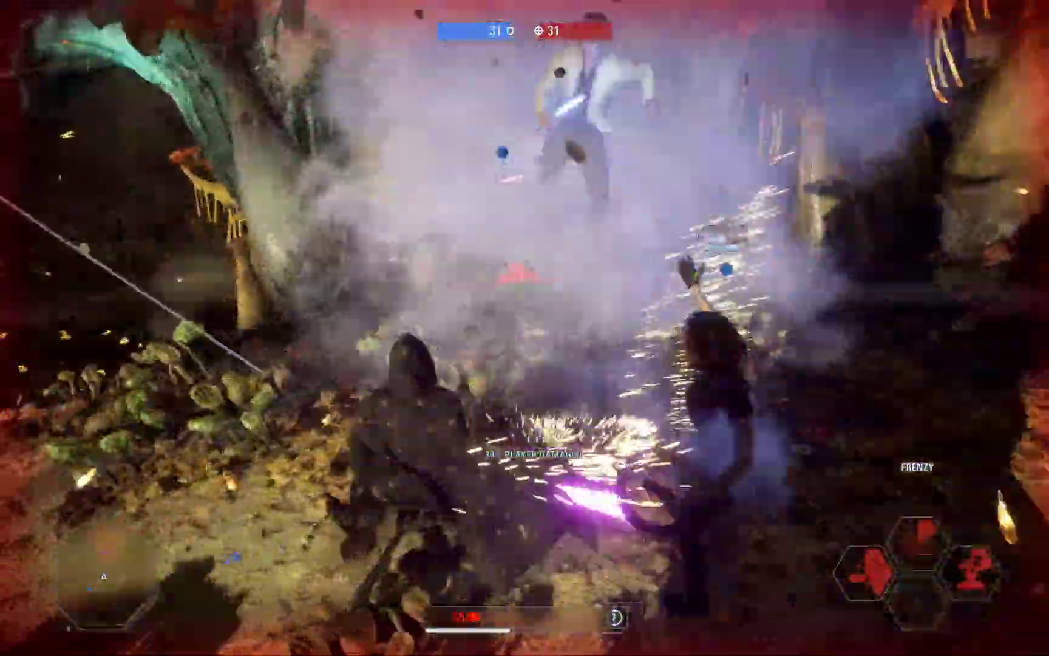
{"action": "key", "text": "w"}
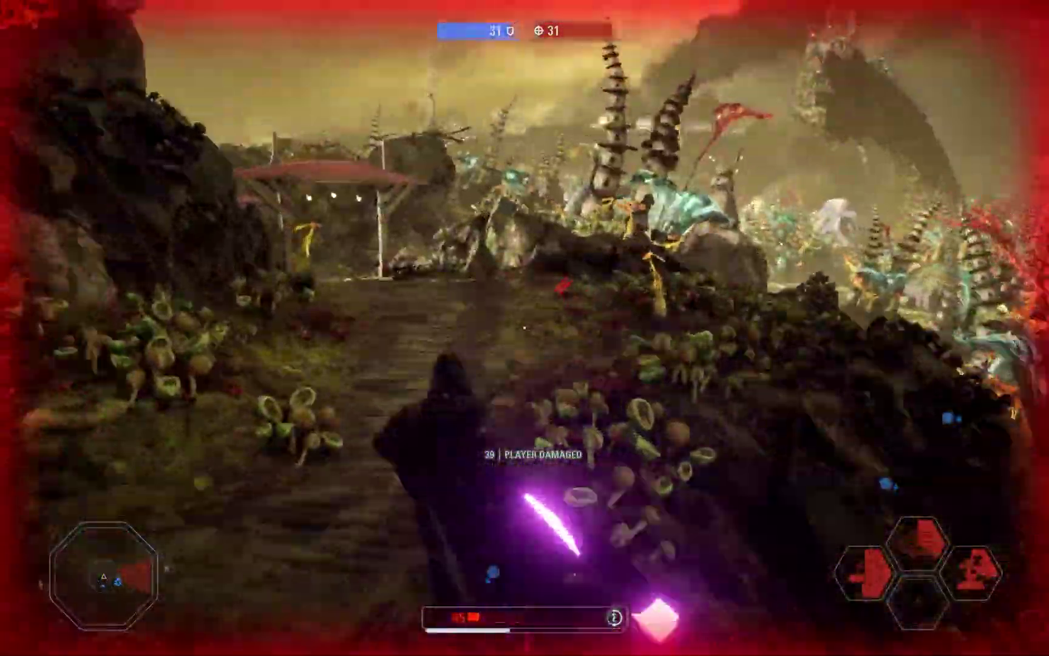
{"action": "key", "text": "w"}
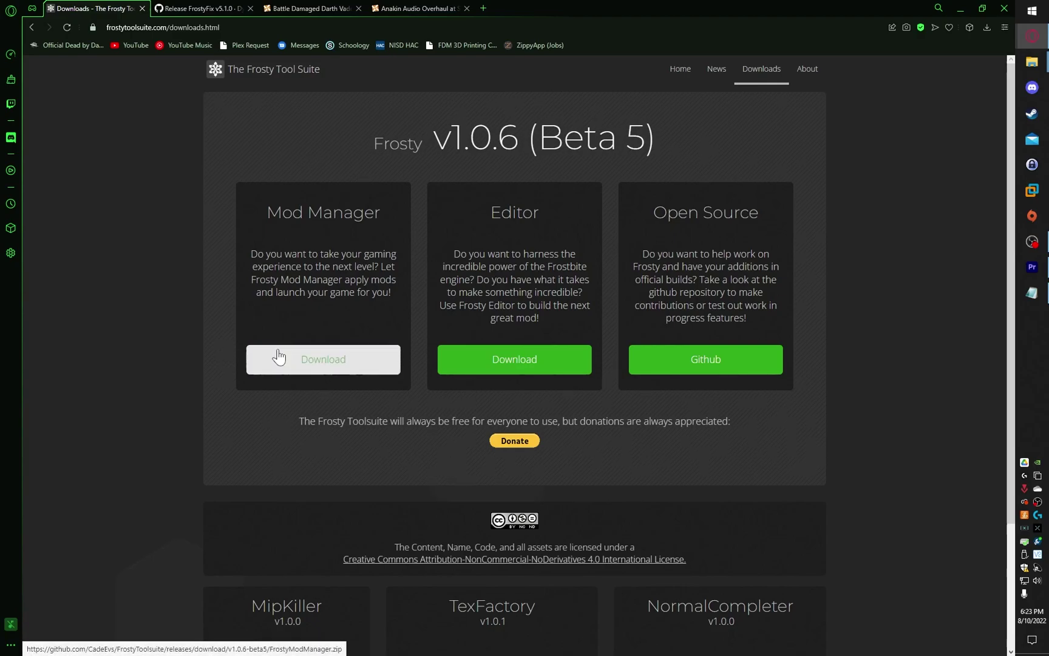
Open the FrostyFix v5.1.0 release from the FrostyFix GitHub repository and download FrostyFix.exe
{"action": "left_click", "coordinate": [194, 15]}
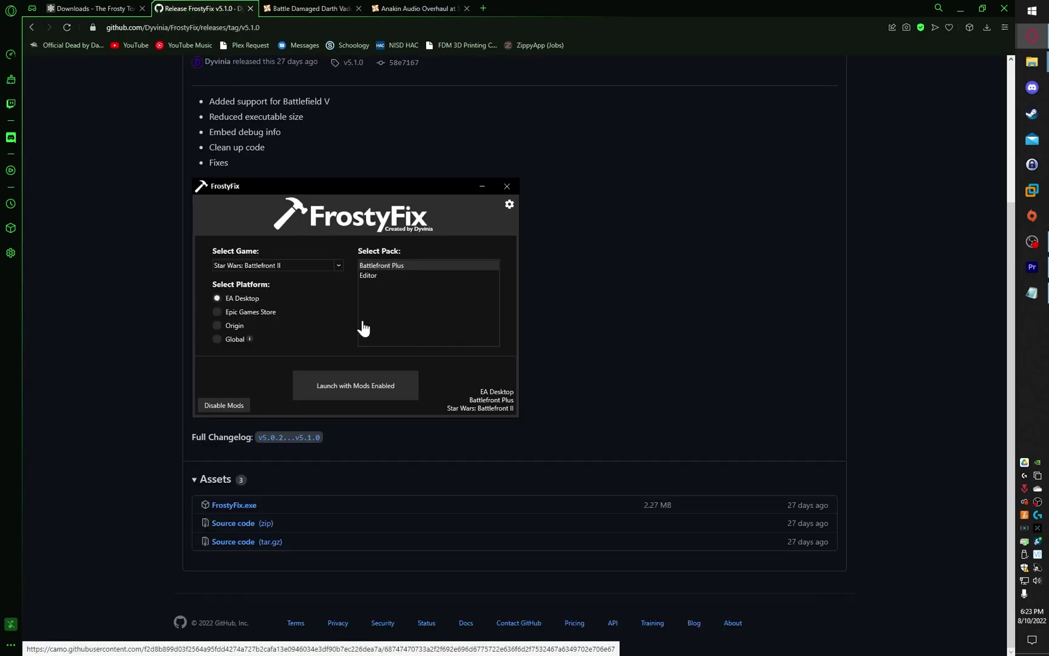
{"action": "scroll", "coordinate": [359, 303], "scroll_direction": "up", "scroll_amount": 3}
{"action": "key", "text": "alt+Left"}
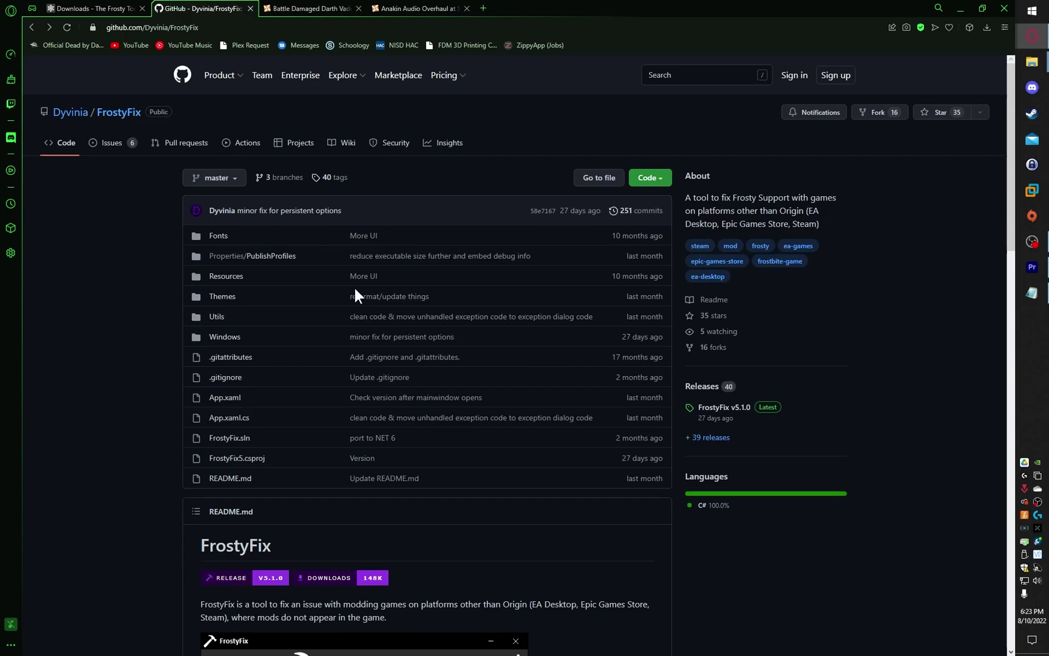
{"action": "left_click", "coordinate": [722, 408]}
{"action": "scroll", "coordinate": [254, 435], "scroll_direction": "down", "scroll_amount": 3}
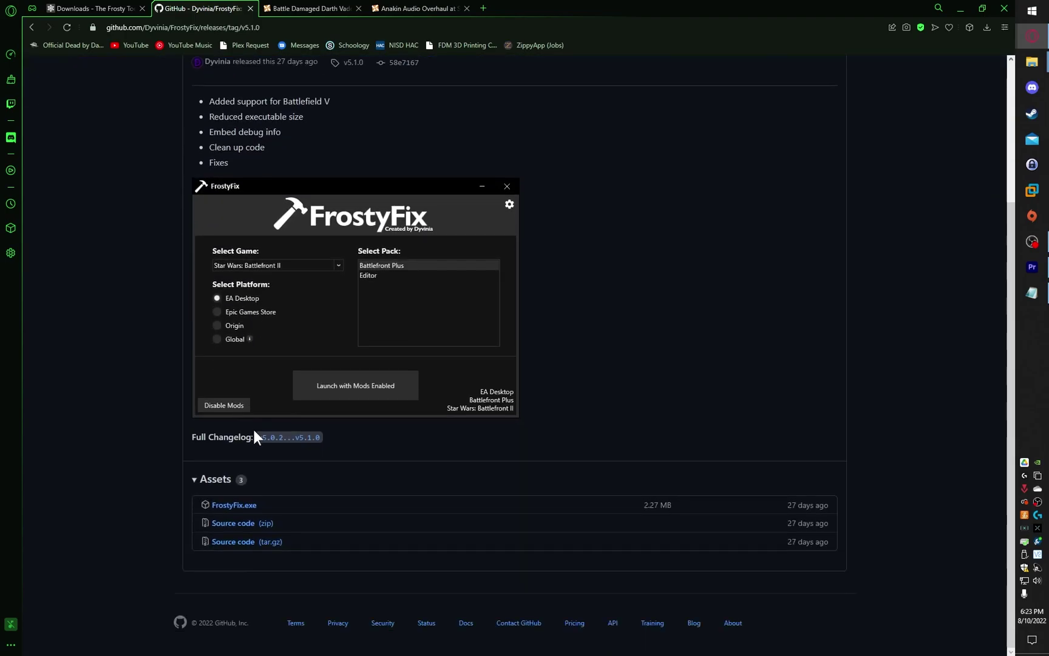
{"action": "left_click", "coordinate": [234, 505]}
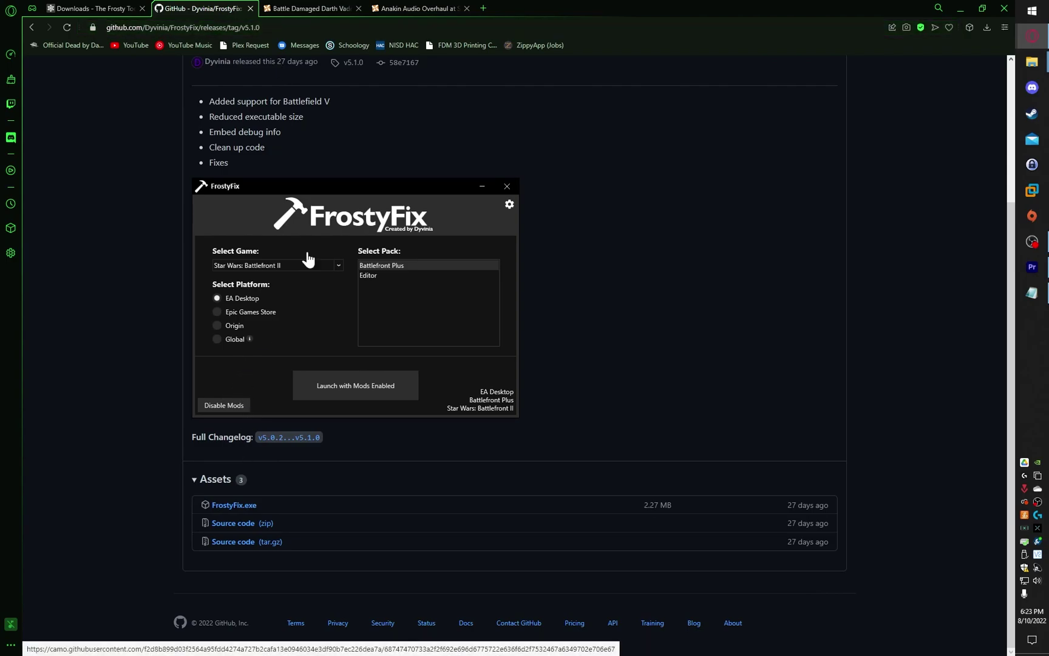
{"action": "key", "text": "ctrl+l"}
Open the Battle Damaged Darth Vader mod on Nexus Mods and download the main Battle Damaged Vader file manually with the slow option
{"action": "left_click", "coordinate": [305, 8]}
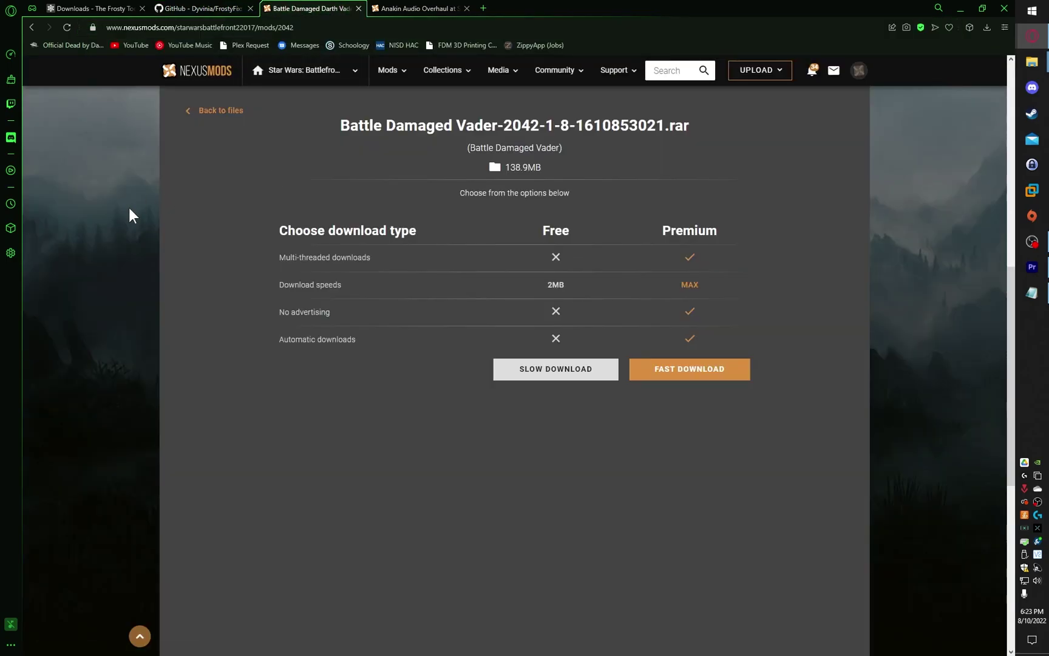
{"action": "key", "text": "alt+Left"}
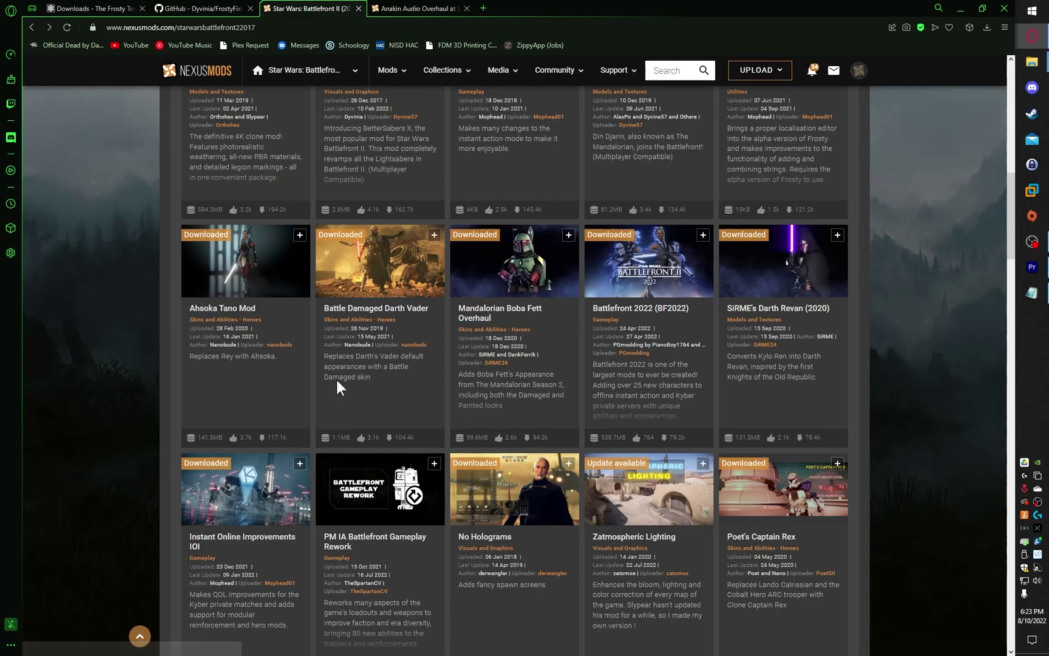
{"action": "left_click", "coordinate": [380, 309]}
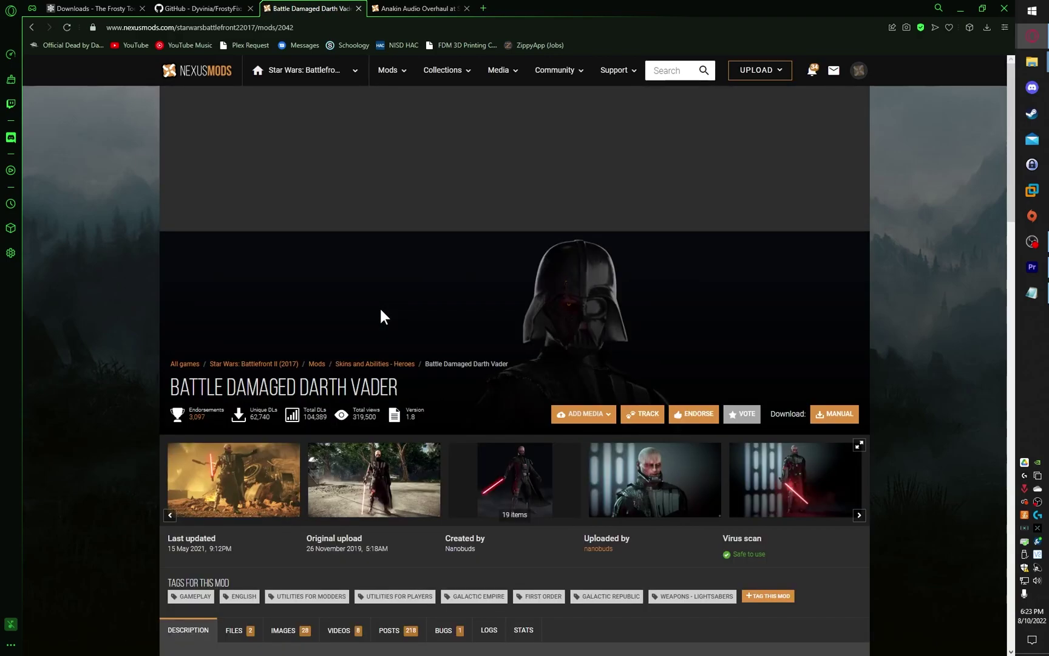
{"action": "scroll", "coordinate": [380, 307], "scroll_direction": "down", "scroll_amount": 2}
{"action": "left_click", "coordinate": [830, 304]}
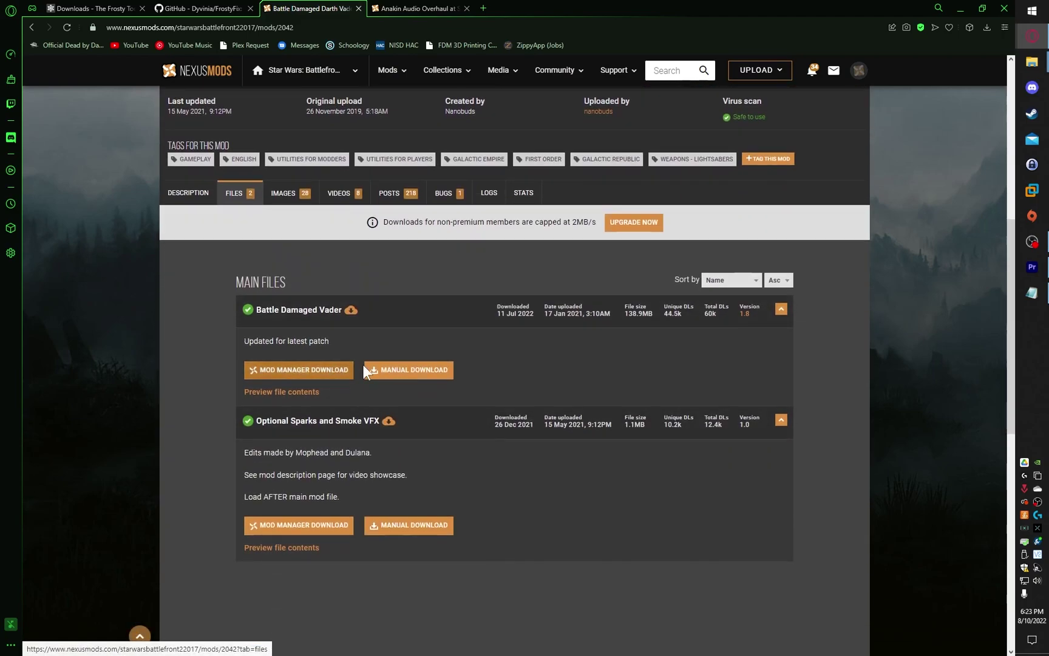
{"action": "left_click", "coordinate": [369, 372]}
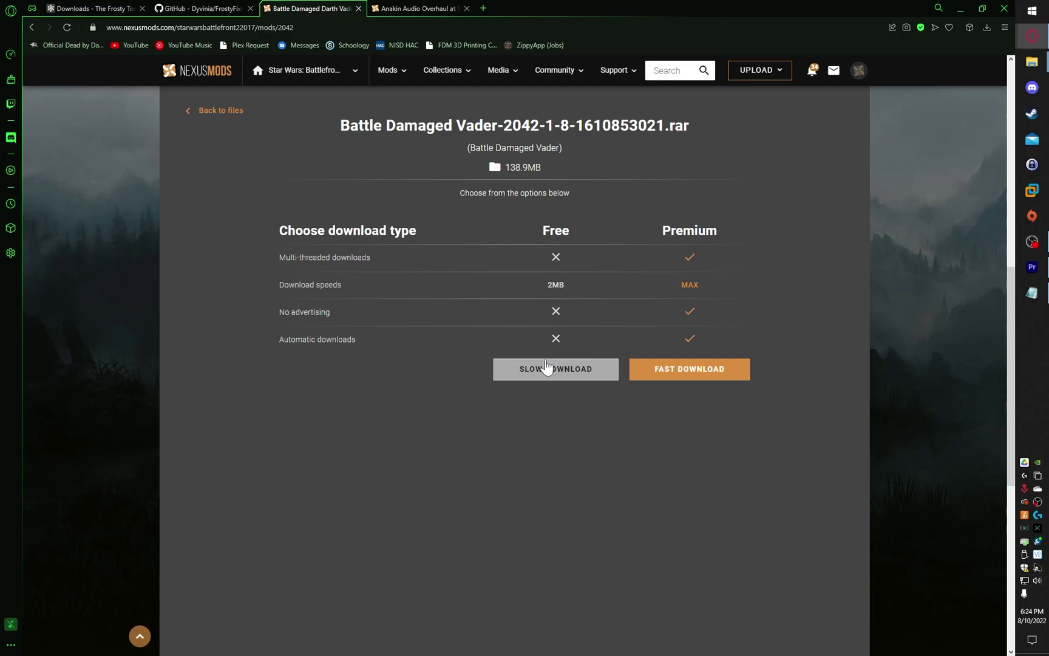
{"action": "left_click", "coordinate": [546, 367]}
Start the Mod Limit Remover download required by the Anakin Audio Overhaul mod and cancel saving ModLimitFixer
{"action": "left_click", "coordinate": [418, 8]}
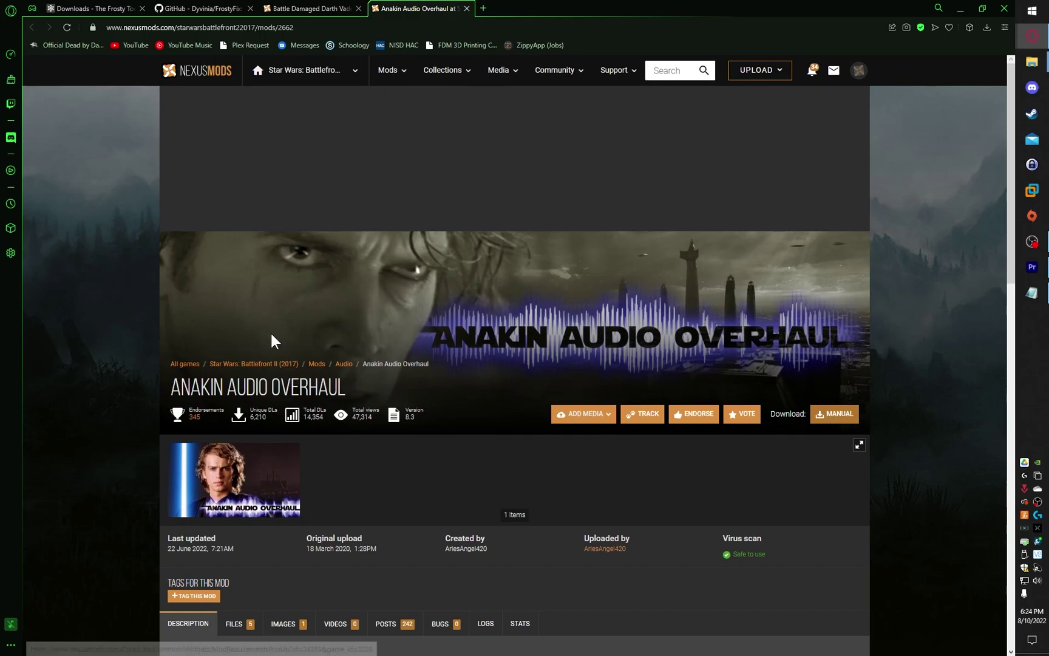
{"action": "scroll", "coordinate": [234, 334], "scroll_direction": "down", "scroll_amount": 5}
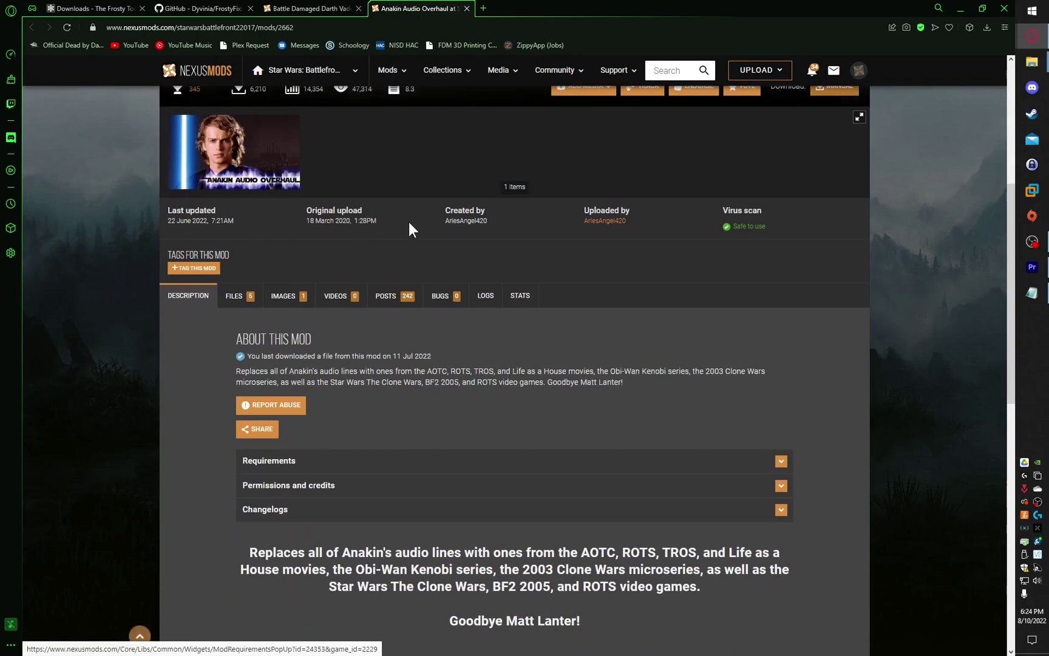
{"action": "scroll", "coordinate": [532, 331], "scroll_direction": "up", "scroll_amount": 3}
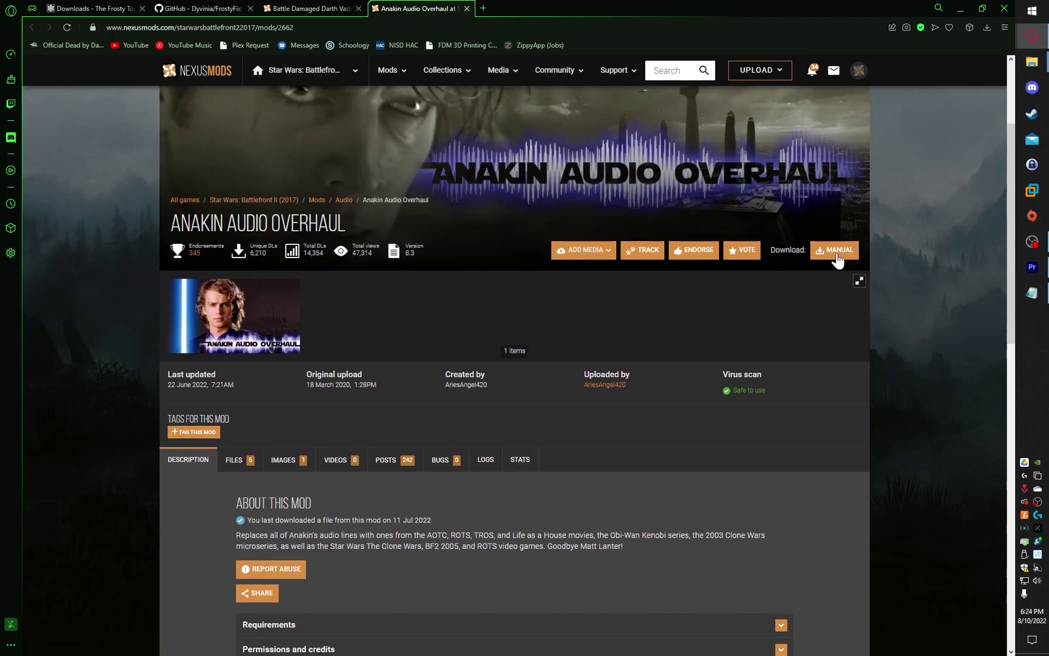
{"action": "left_click", "coordinate": [837, 260]}
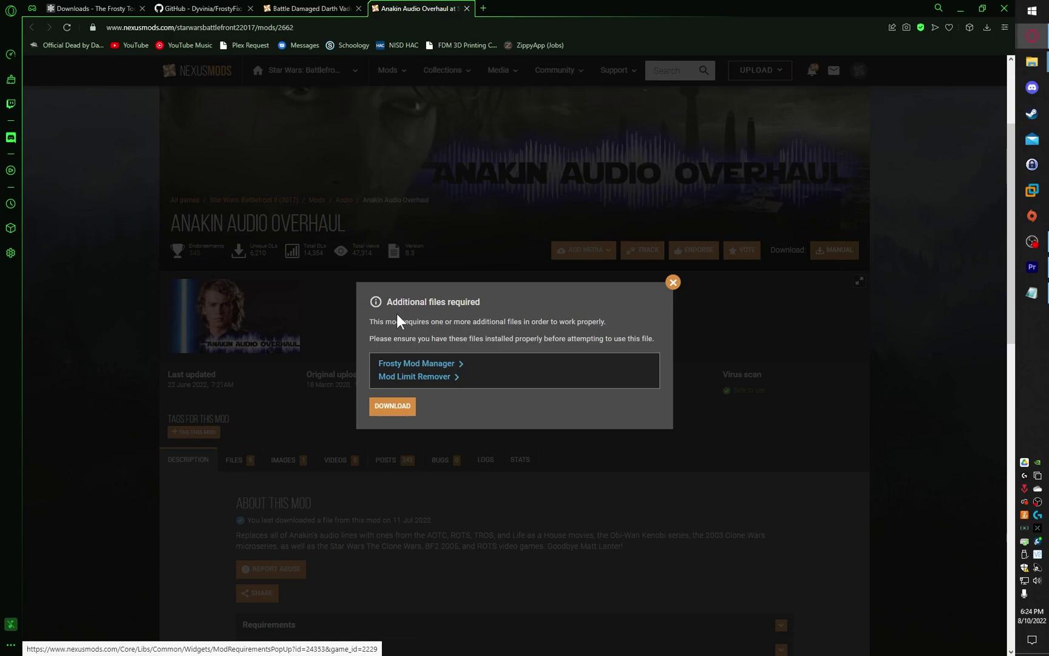
{"action": "left_click", "coordinate": [401, 405]}
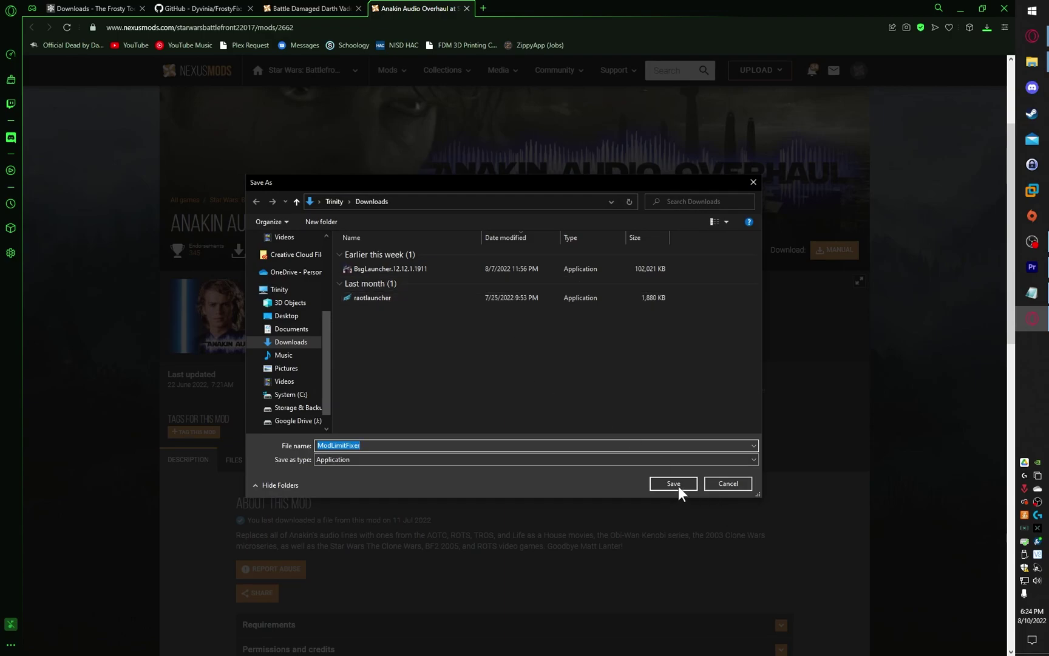
{"action": "left_click", "coordinate": [753, 182]}
Switch to the FrostyModManager folder in File Explorer, launch FrostyModManager and load STAR WARS Battlefront II
{"action": "left_click", "coordinate": [322, 8]}
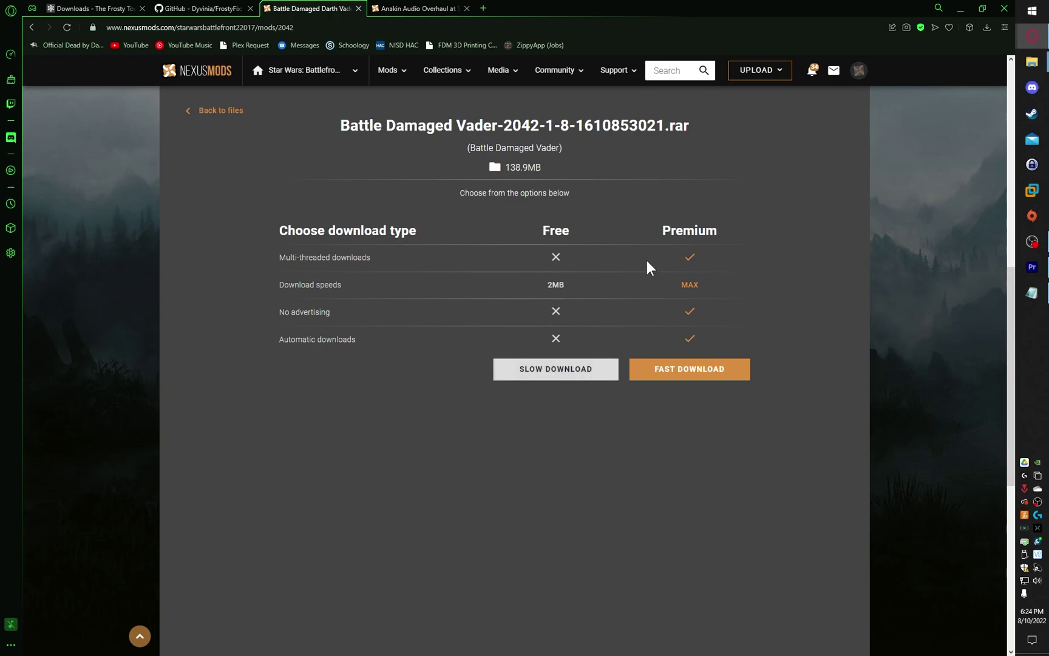
{"action": "left_click", "coordinate": [961, 8]}
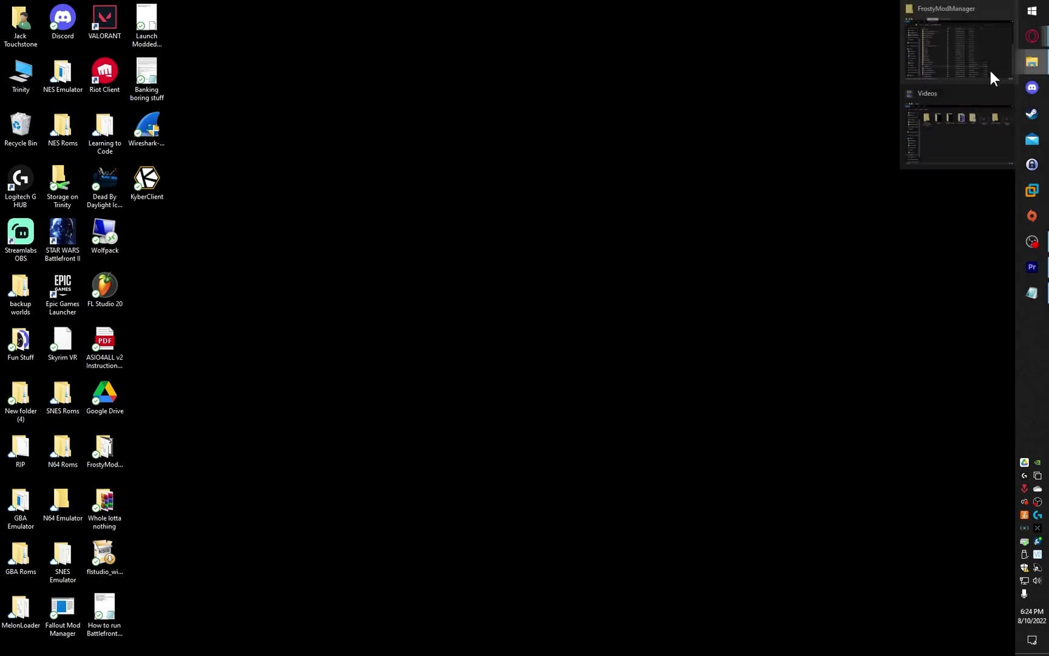
{"action": "mouse_move", "coordinate": [1033, 61]}
{"action": "left_click", "coordinate": [934, 50]}
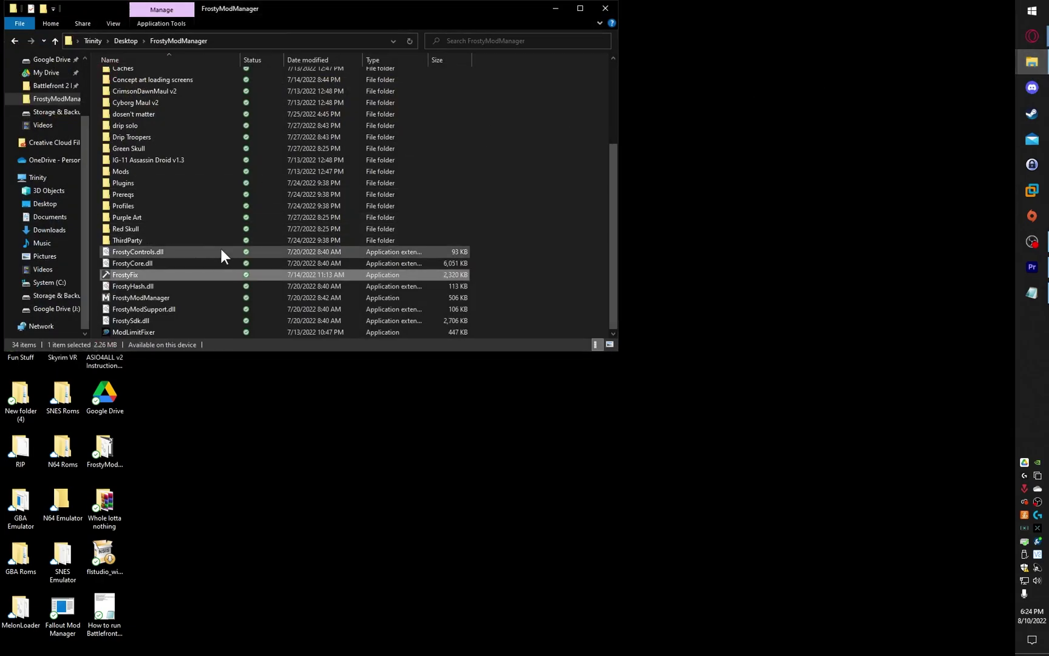
{"action": "double_click", "coordinate": [163, 298]}
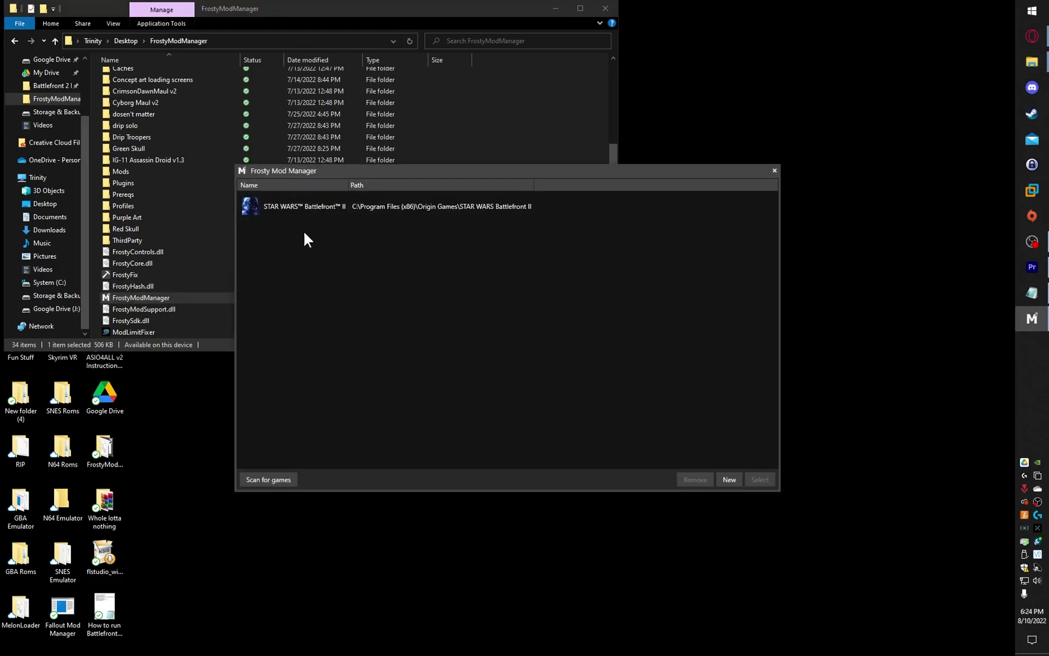
{"action": "left_click", "coordinate": [375, 209]}
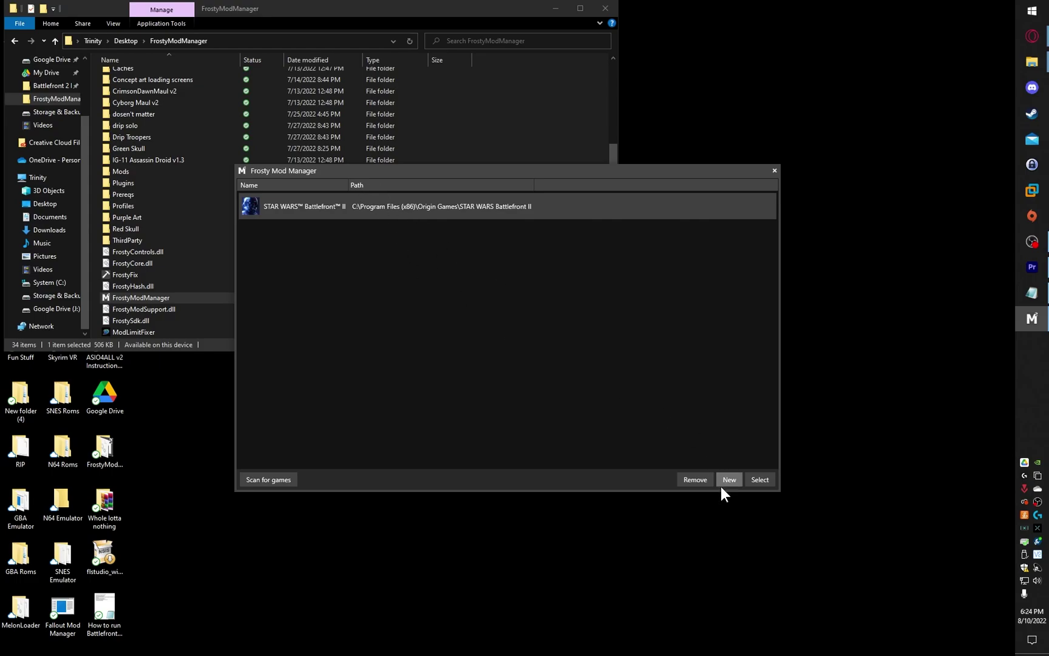
{"action": "left_click", "coordinate": [757, 477]}
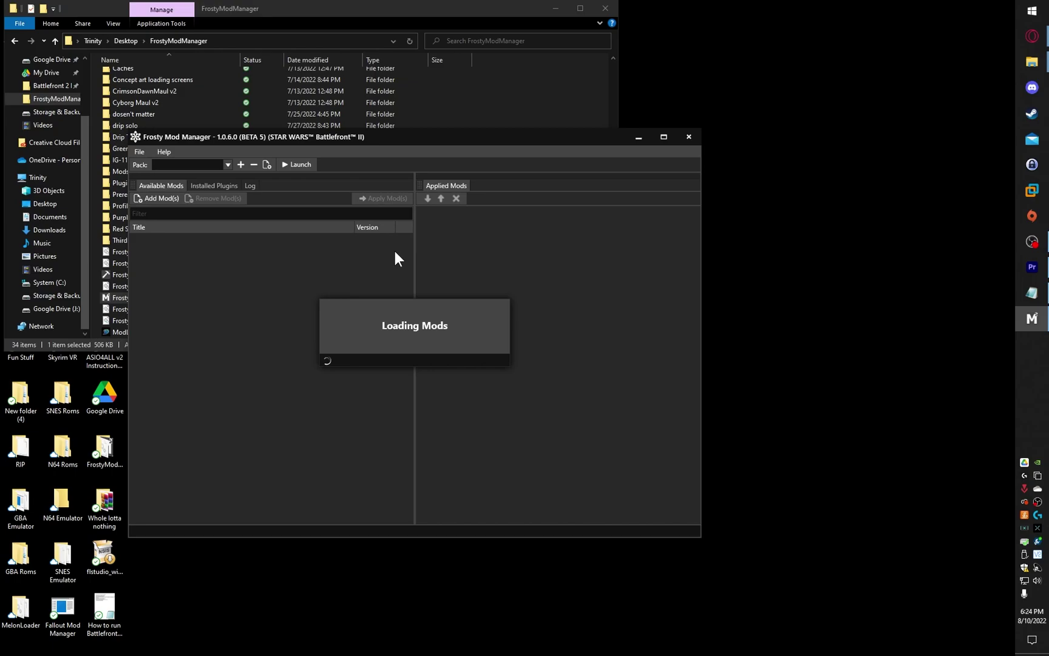
Look through the available mods and the installable mod archives in the Battlefront 2 Mods folder without adding any
{"action": "scroll", "coordinate": [279, 380], "scroll_direction": "down", "scroll_amount": 15}
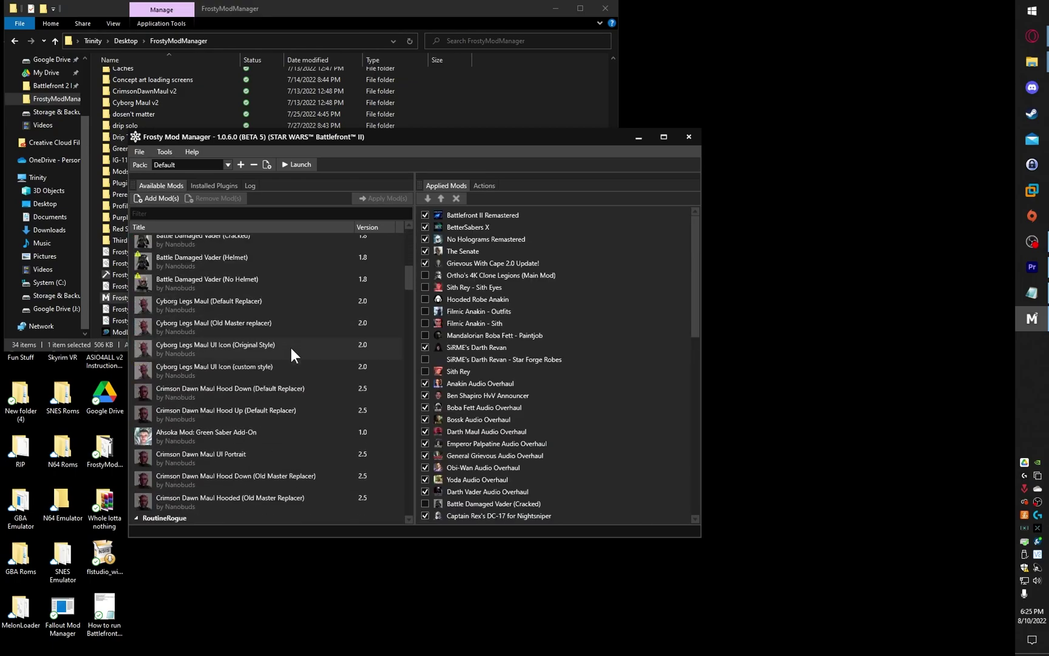
{"action": "scroll", "coordinate": [238, 272], "scroll_direction": "up", "scroll_amount": 15}
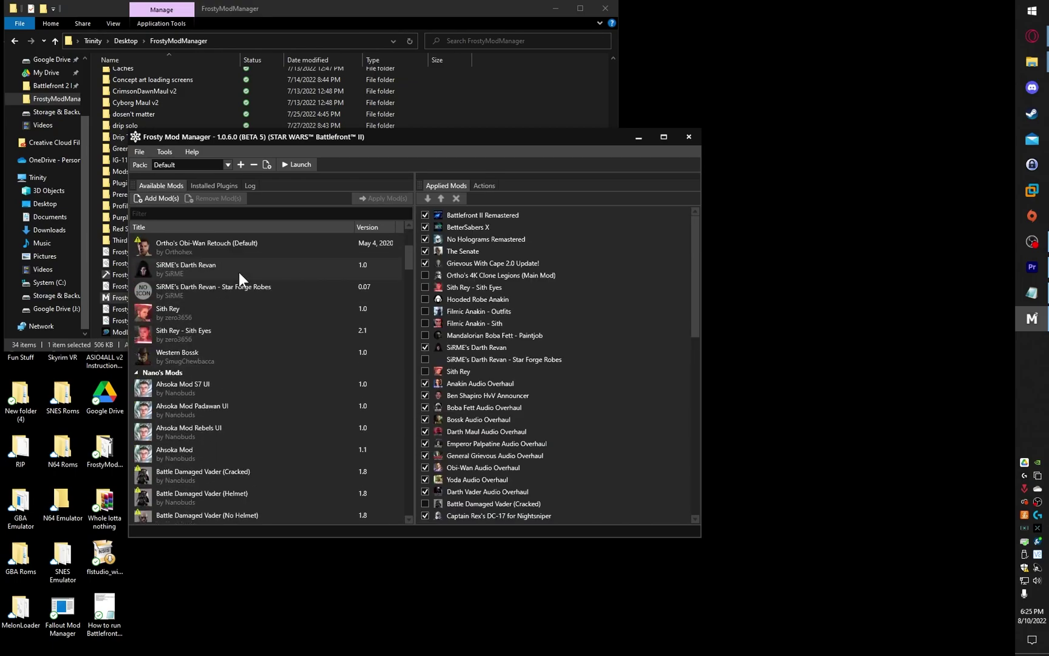
{"action": "left_click", "coordinate": [166, 195]}
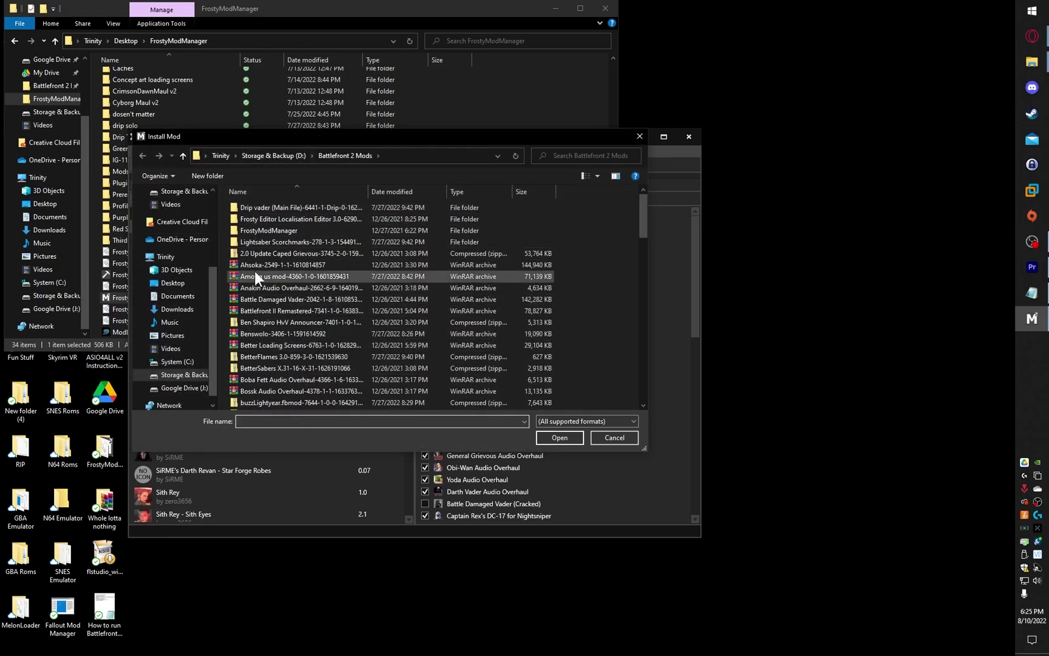
{"action": "scroll", "coordinate": [386, 351], "scroll_direction": "down", "scroll_amount": 3}
{"action": "scroll", "coordinate": [390, 367], "scroll_direction": "down", "scroll_amount": 5}
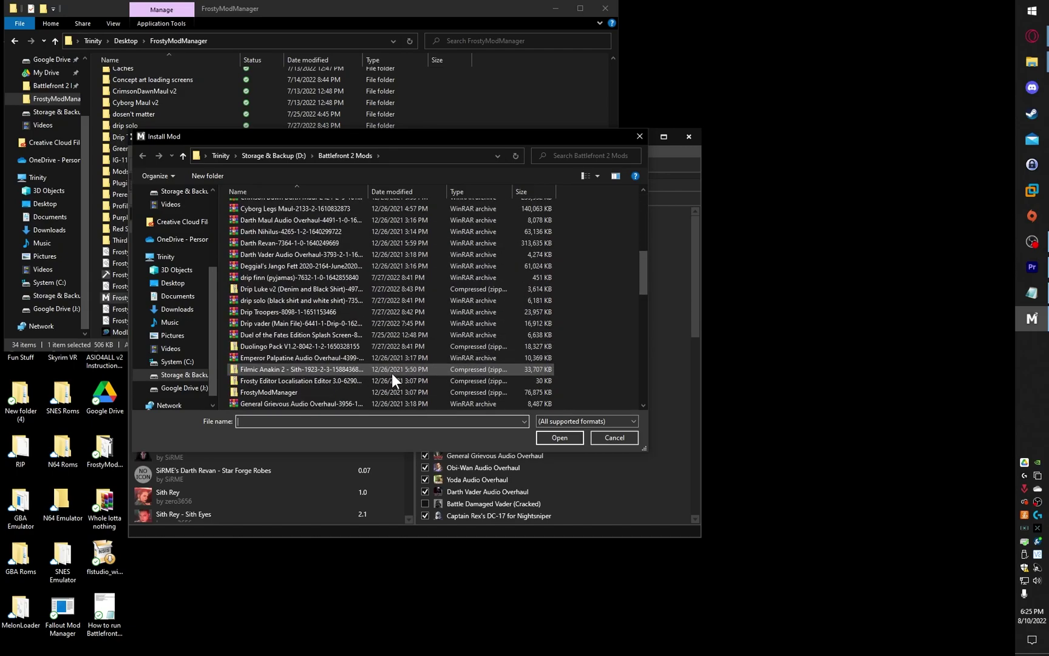
{"action": "left_click", "coordinate": [607, 438]}
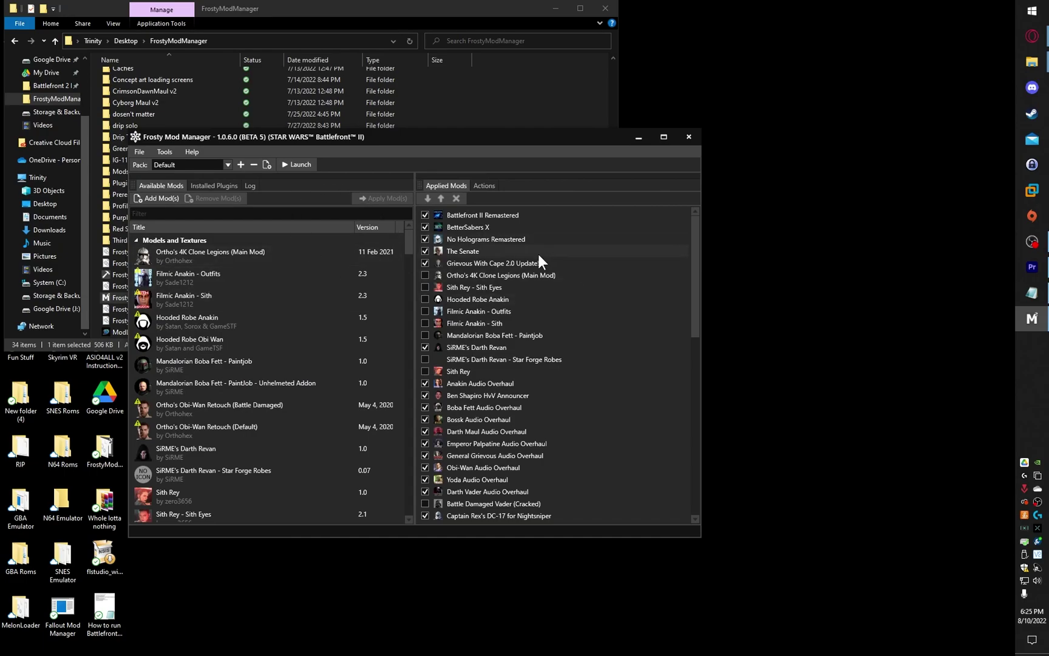
Look through the list of applied mods in the Default pack
{"action": "scroll", "coordinate": [538, 255], "scroll_direction": "down", "scroll_amount": 8}
{"action": "scroll", "coordinate": [540, 319], "scroll_direction": "up", "scroll_amount": 5}
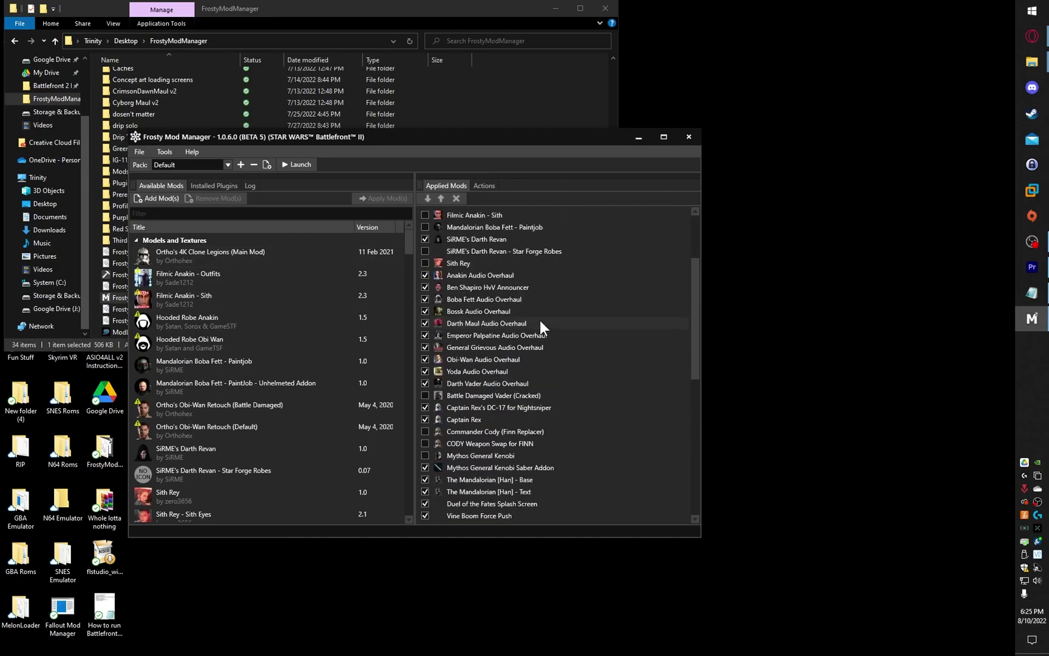
{"action": "scroll", "coordinate": [541, 319], "scroll_direction": "up", "scroll_amount": 3}
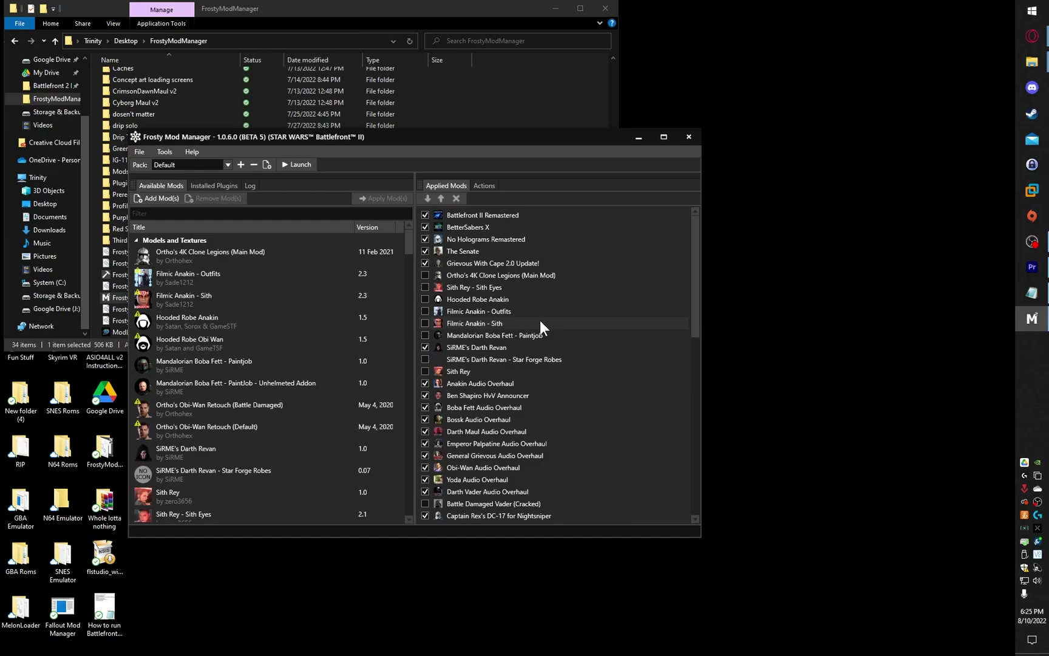
Run FrostyFix from the FrostyModManager folder and enable mods globally for Star Wars: Battlefront II with the Default pack
{"action": "left_click", "coordinate": [97, 301]}
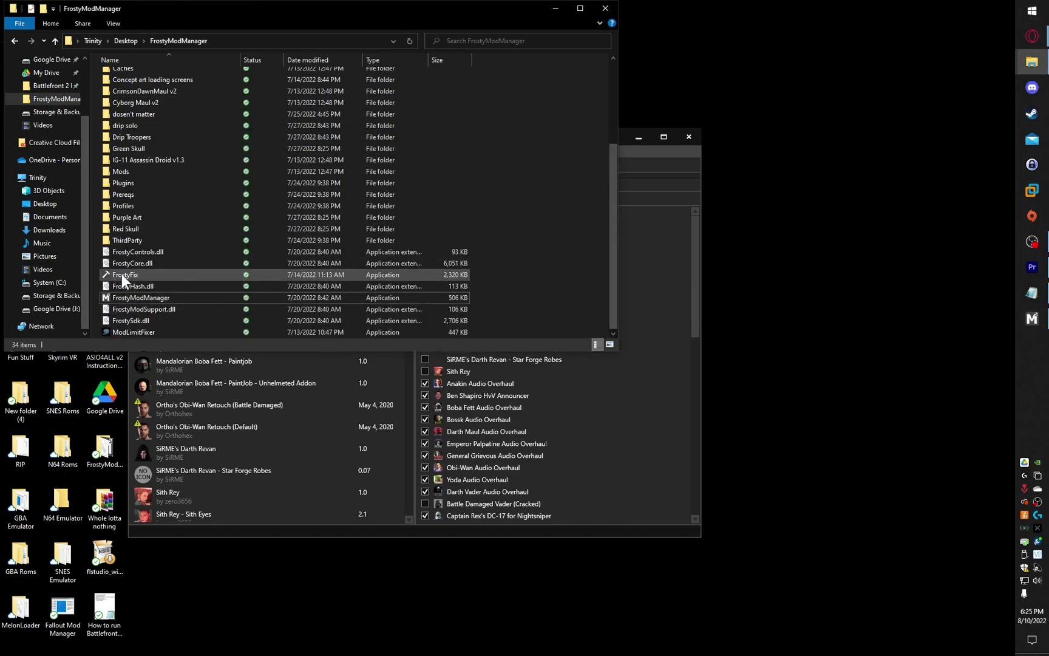
{"action": "double_click", "coordinate": [121, 274]}
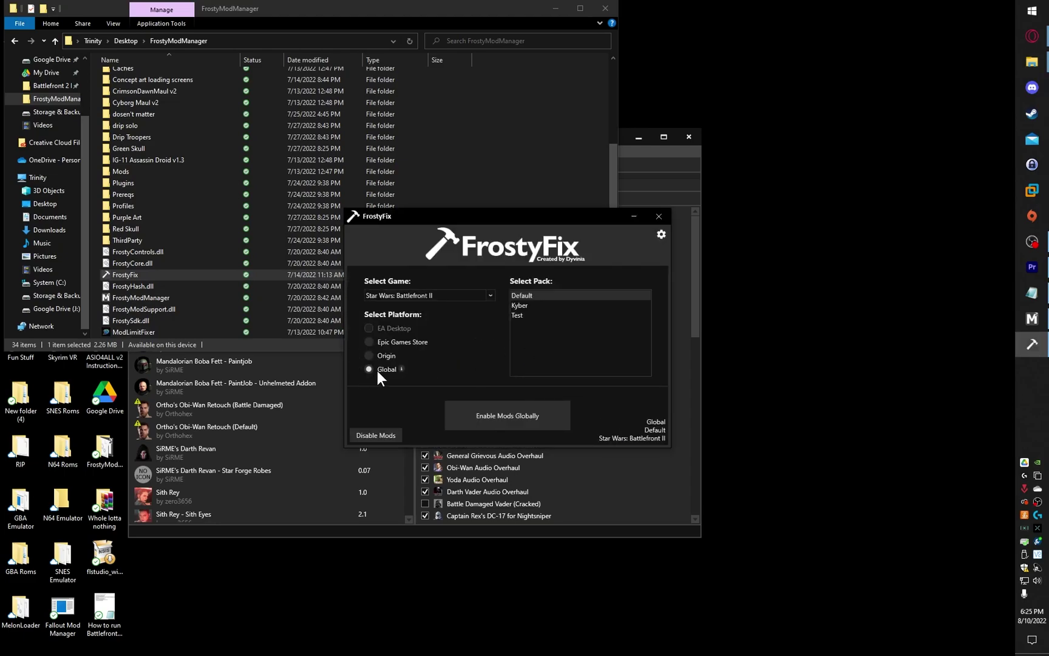
{"action": "left_click", "coordinate": [417, 295]}
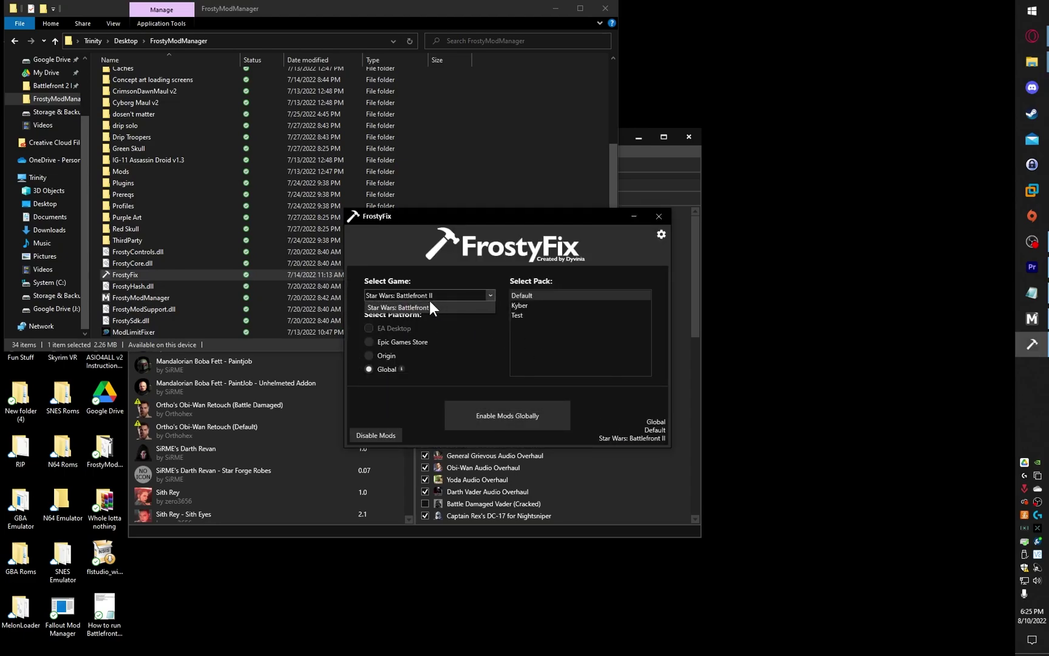
{"action": "left_click", "coordinate": [433, 306]}
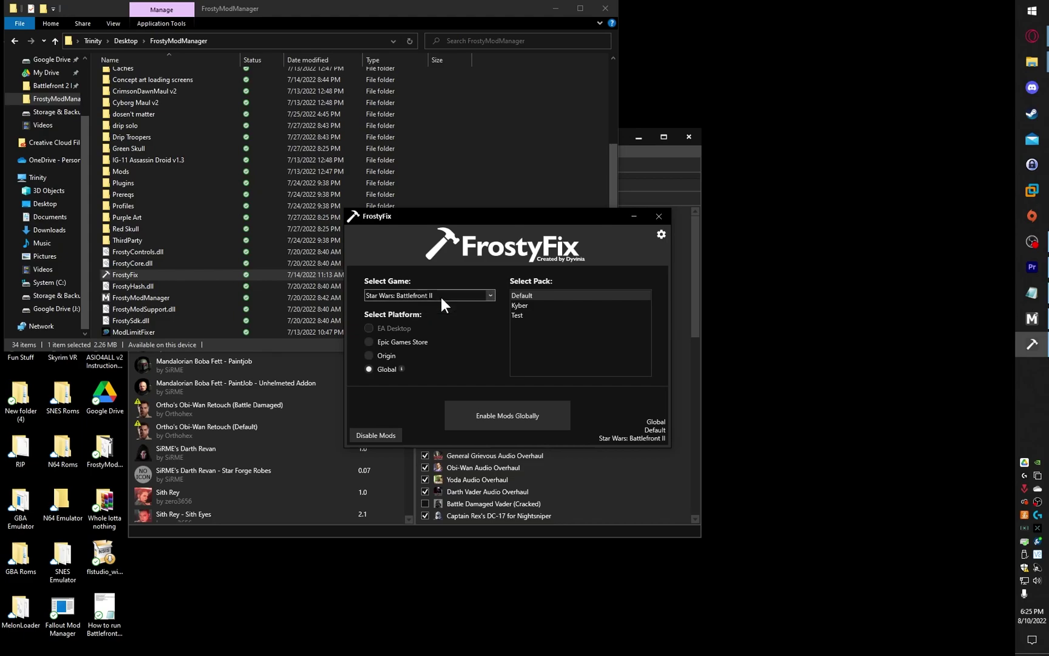
{"action": "left_click", "coordinate": [473, 414]}
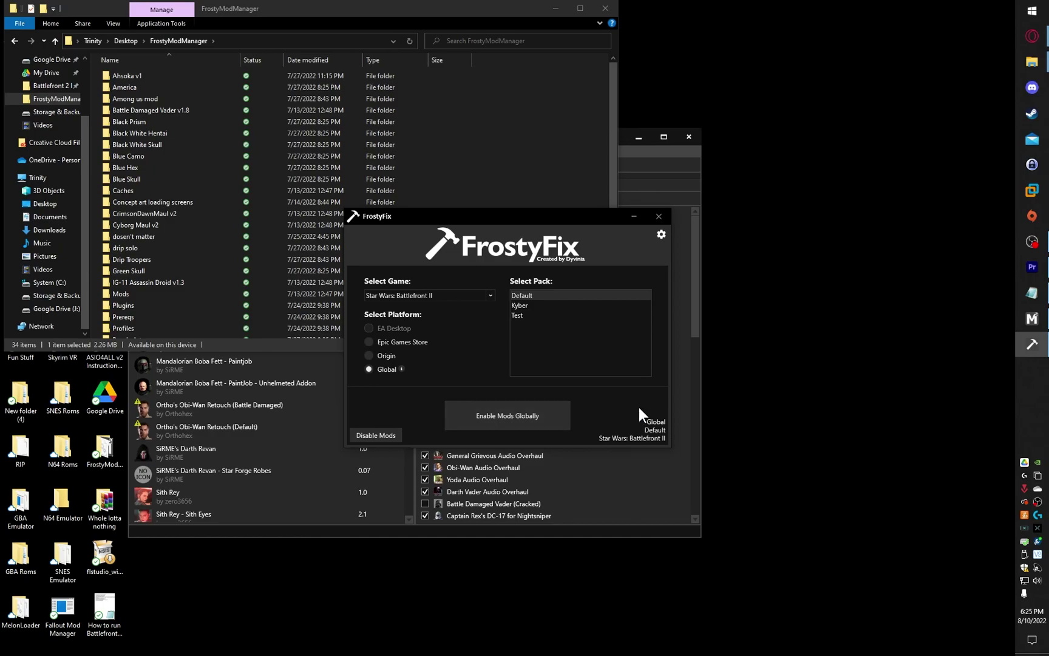
Minimize FrostyFix and File Explorer, and launch the game with the Default pack from Frosty Mod Manager
{"action": "left_click", "coordinate": [632, 220]}
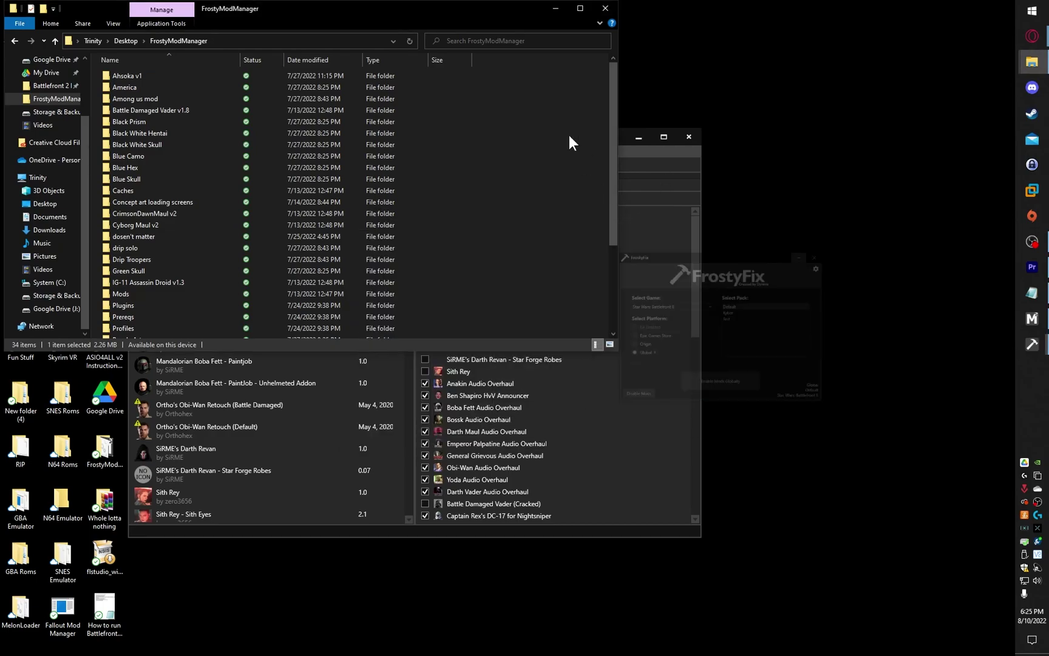
{"action": "left_click", "coordinate": [557, 6]}
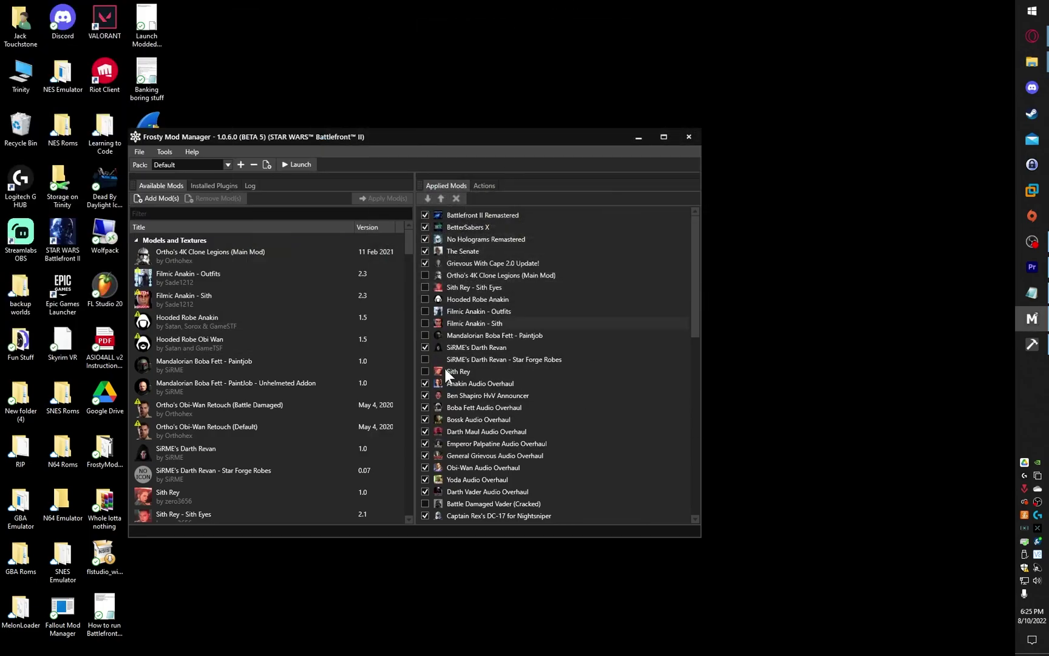
{"action": "left_click", "coordinate": [283, 163]}
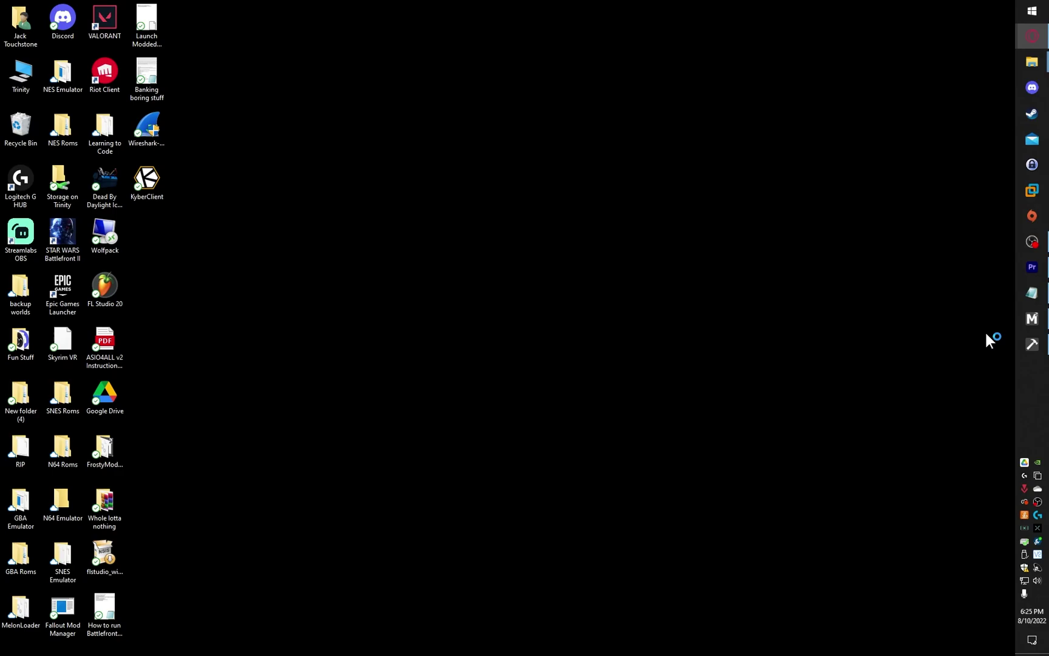
{"action": "left_click", "coordinate": [1033, 341]}
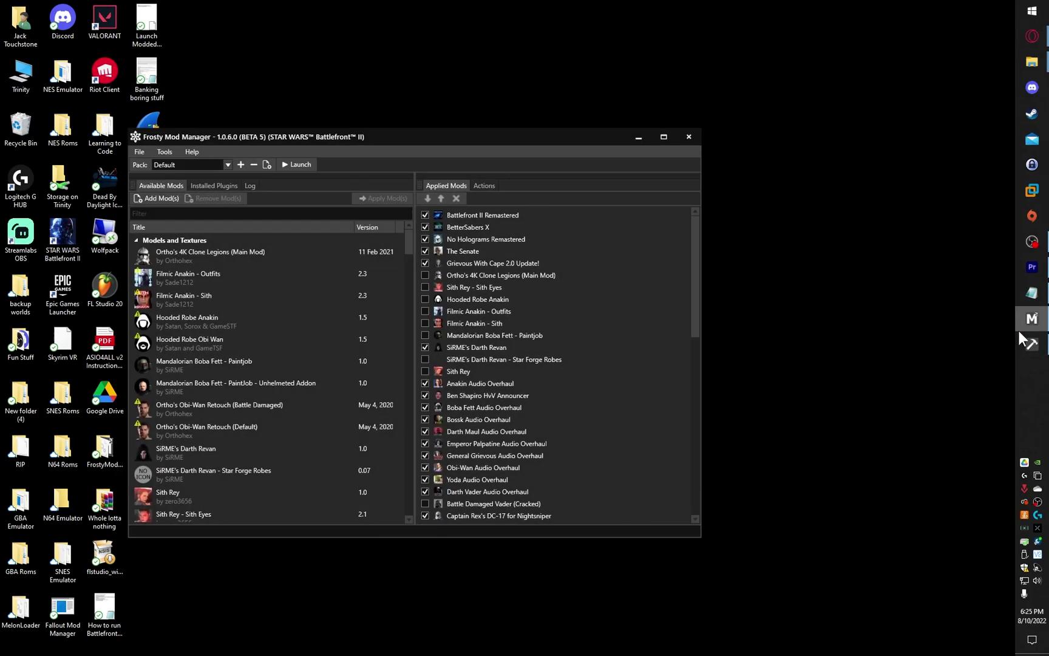
{"action": "left_click", "coordinate": [301, 164]}
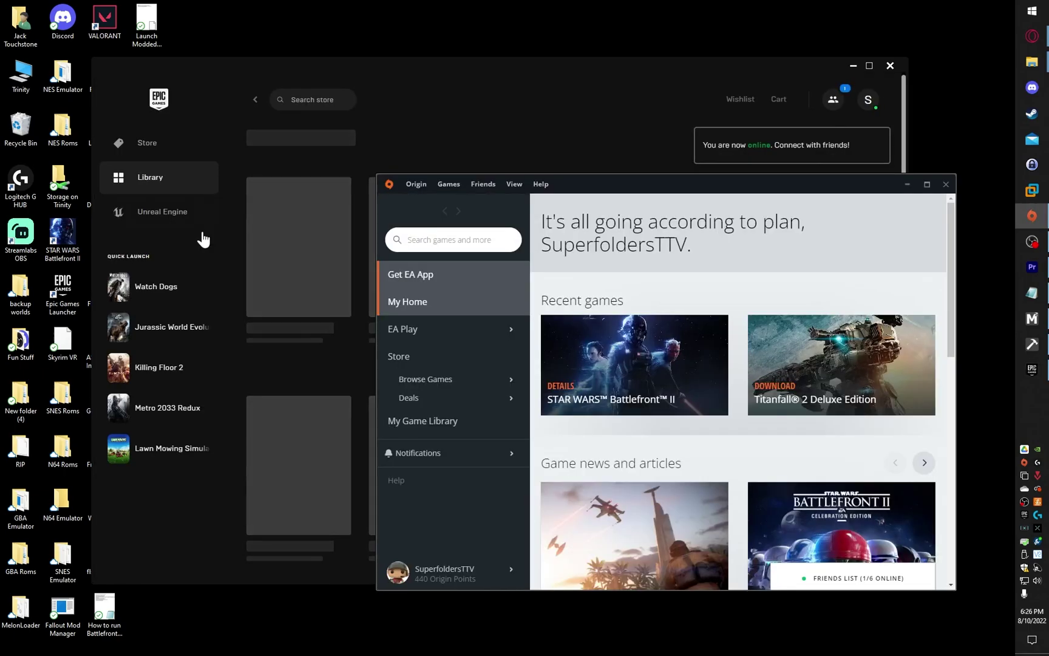
View Battlefront II in the Epic Games library, and open the Collection section in the running game
{"action": "left_click", "coordinate": [165, 190]}
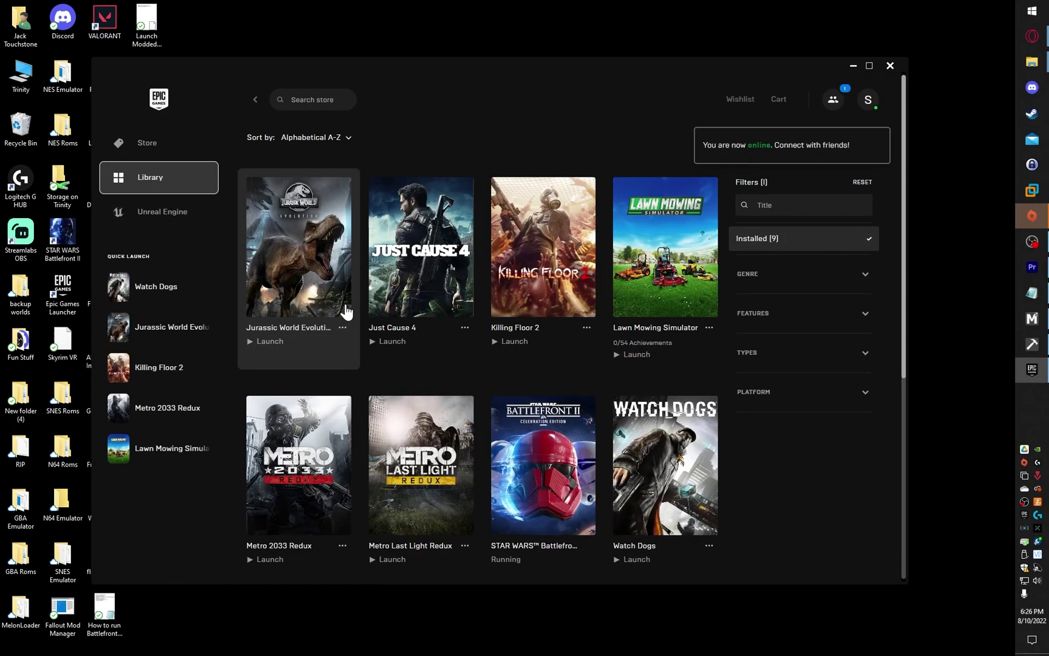
{"action": "scroll", "coordinate": [498, 417], "scroll_direction": "down", "scroll_amount": 2}
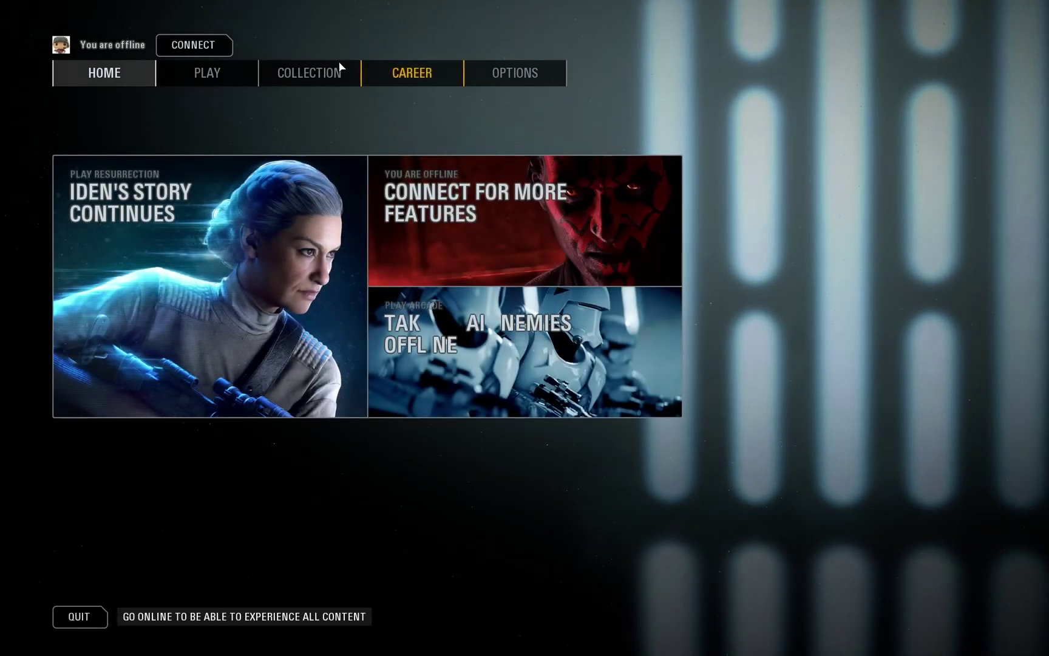
{"action": "left_click", "coordinate": [292, 83]}
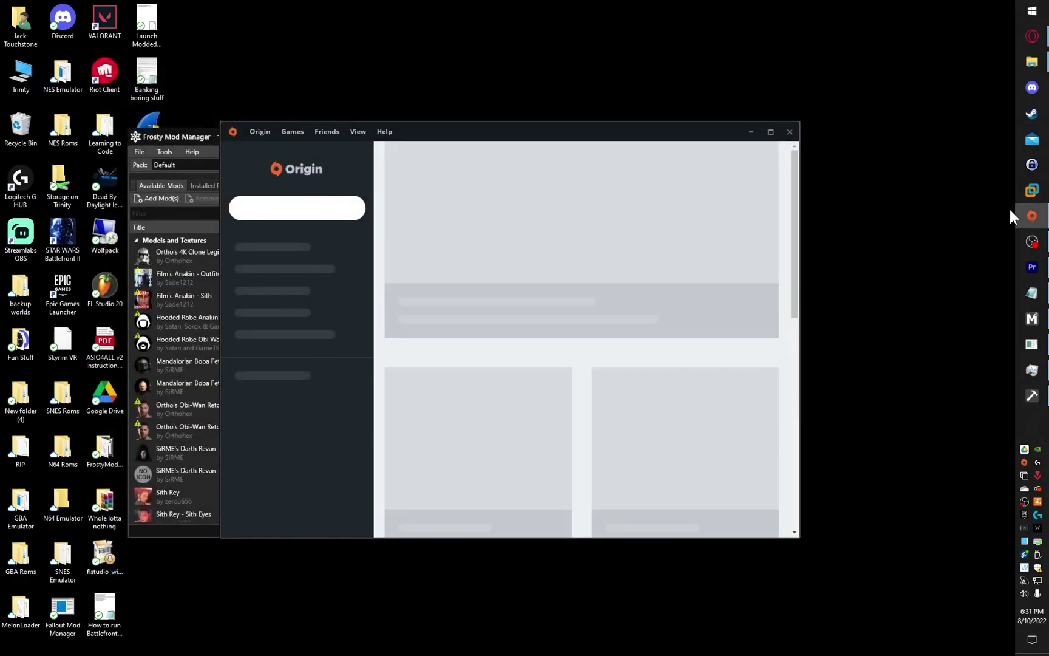
Clear the Origin and Frosty Mod Manager windows off the desktop, and fully exit the Epic Games Launcher and Origin background processes
{"action": "left_click", "coordinate": [789, 131]}
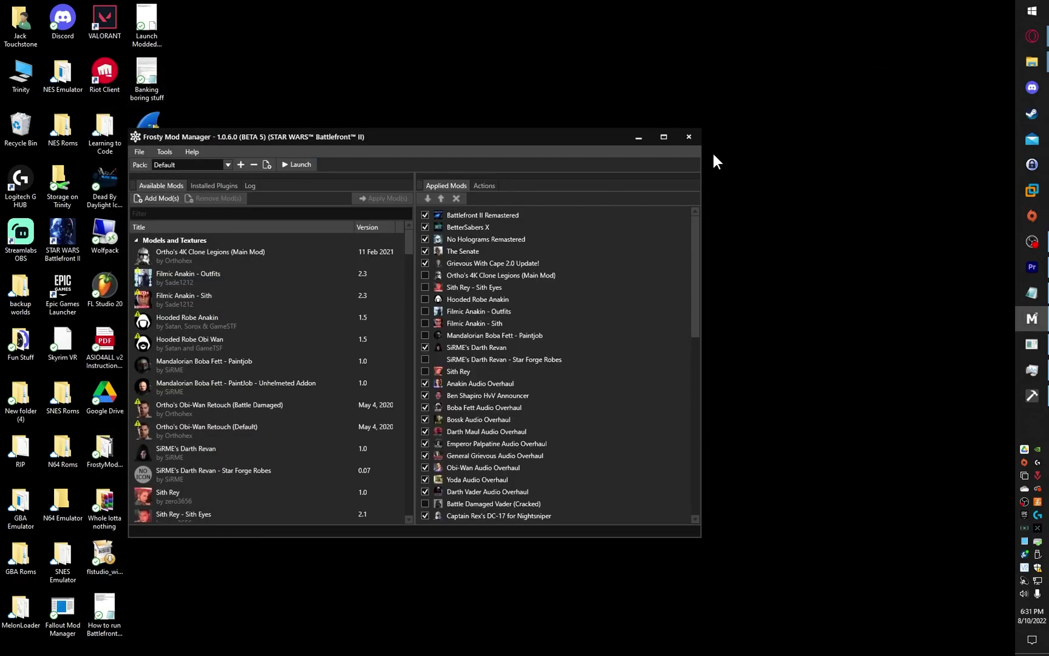
{"action": "left_click", "coordinate": [647, 140]}
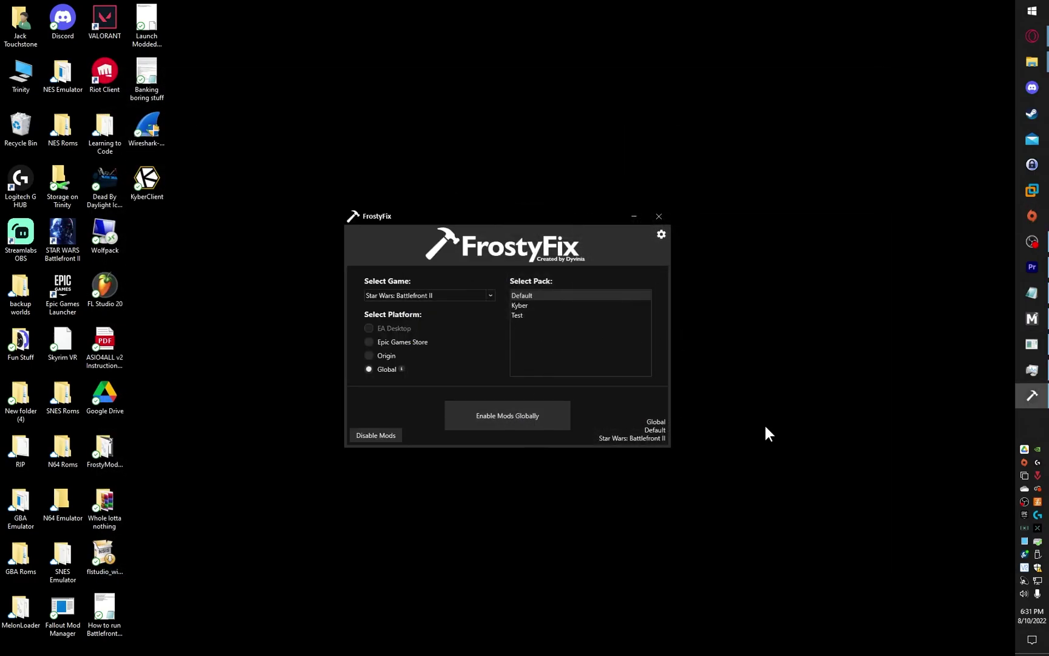
{"action": "right_click", "coordinate": [1025, 515]}
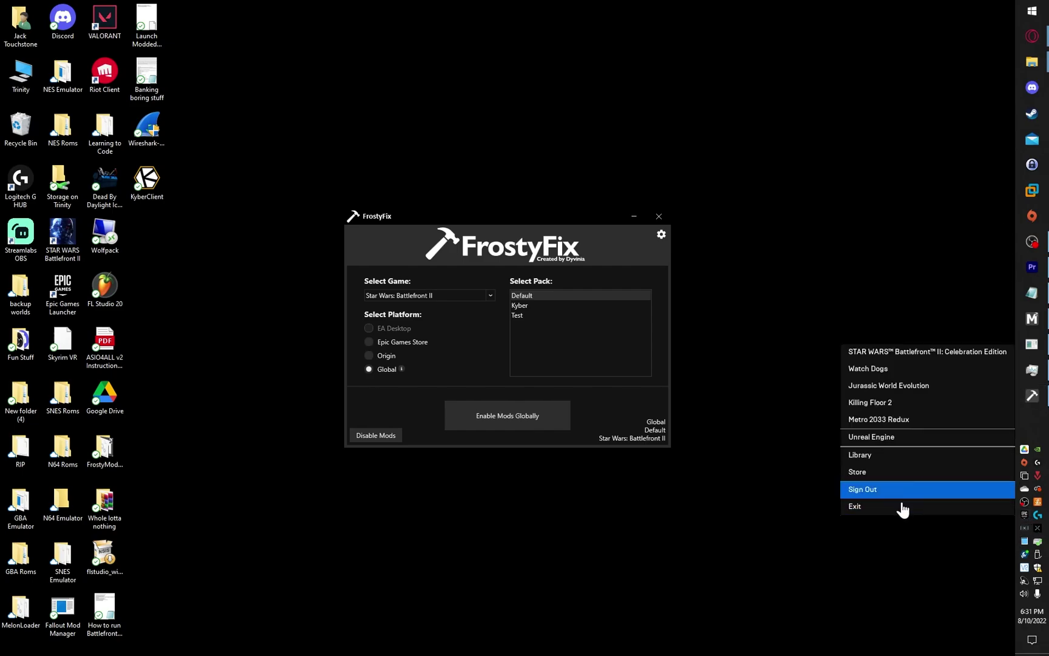
{"action": "left_click", "coordinate": [903, 509]}
{"action": "right_click", "coordinate": [1025, 464]}
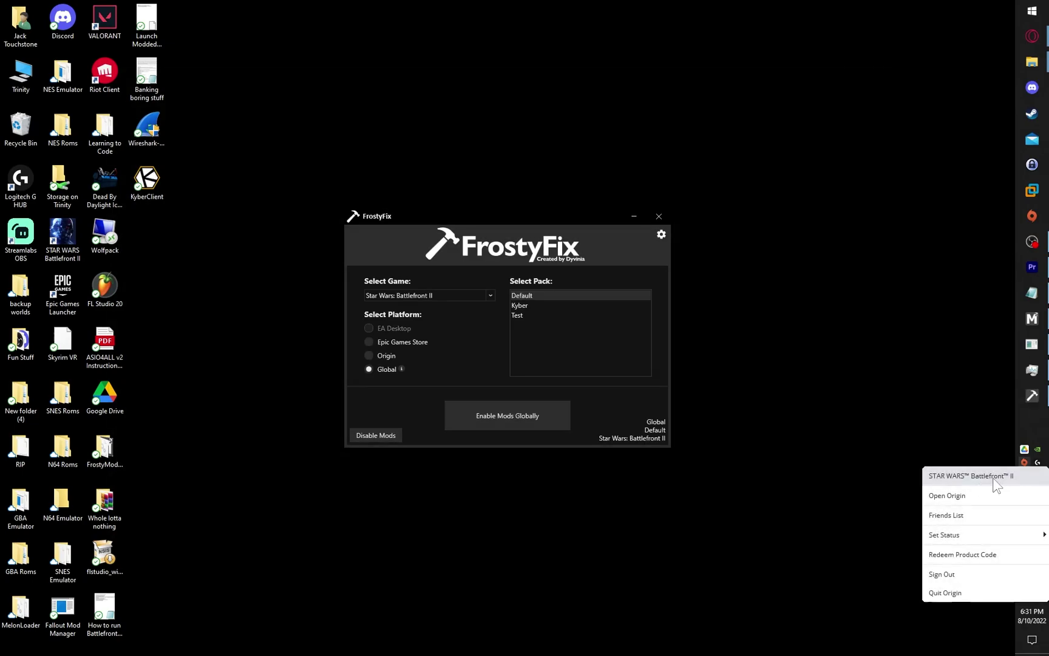
{"action": "left_click", "coordinate": [929, 598]}
Search Windows for "epic", open the Epic Games Launcher and launch STAR WARS Battlefront II from its library
{"action": "left_click", "coordinate": [1033, 10]}
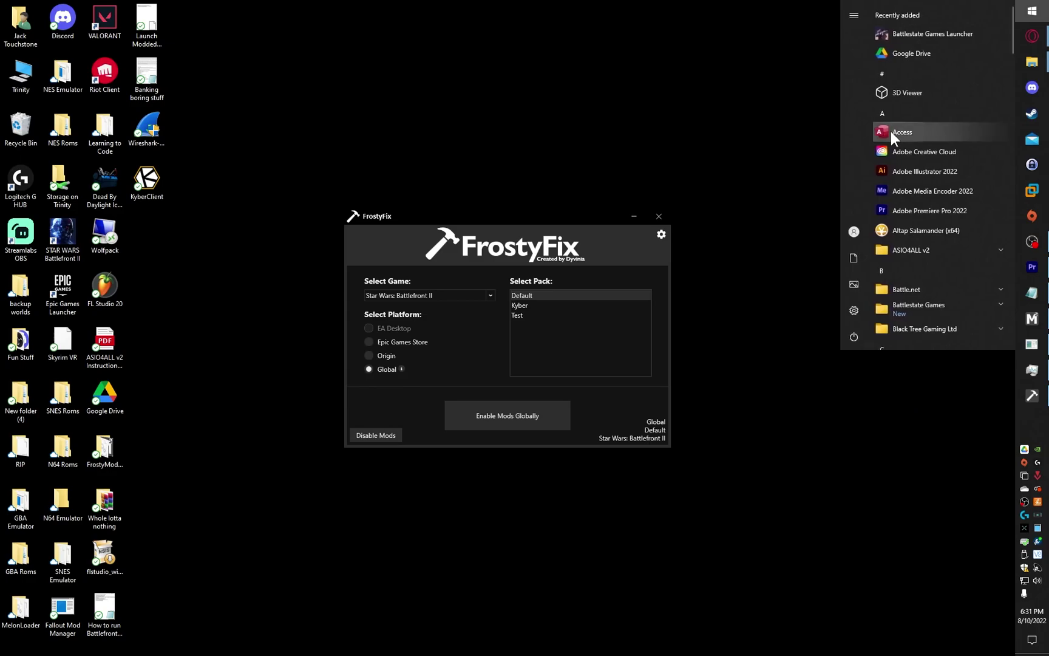
{"action": "type", "text": "epic"}
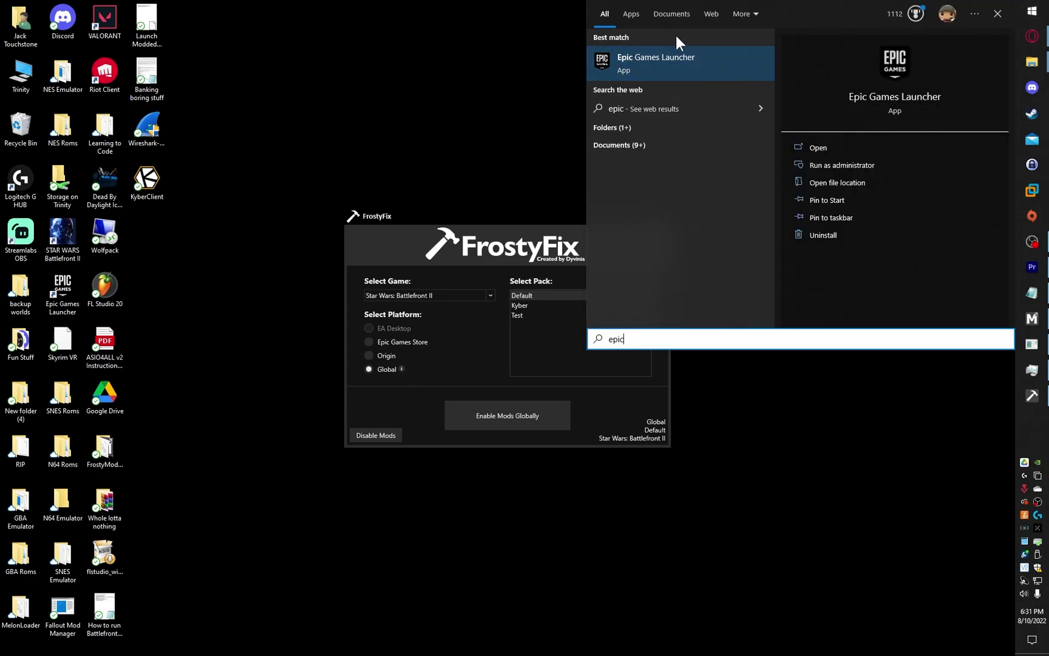
{"action": "left_click", "coordinate": [665, 63]}
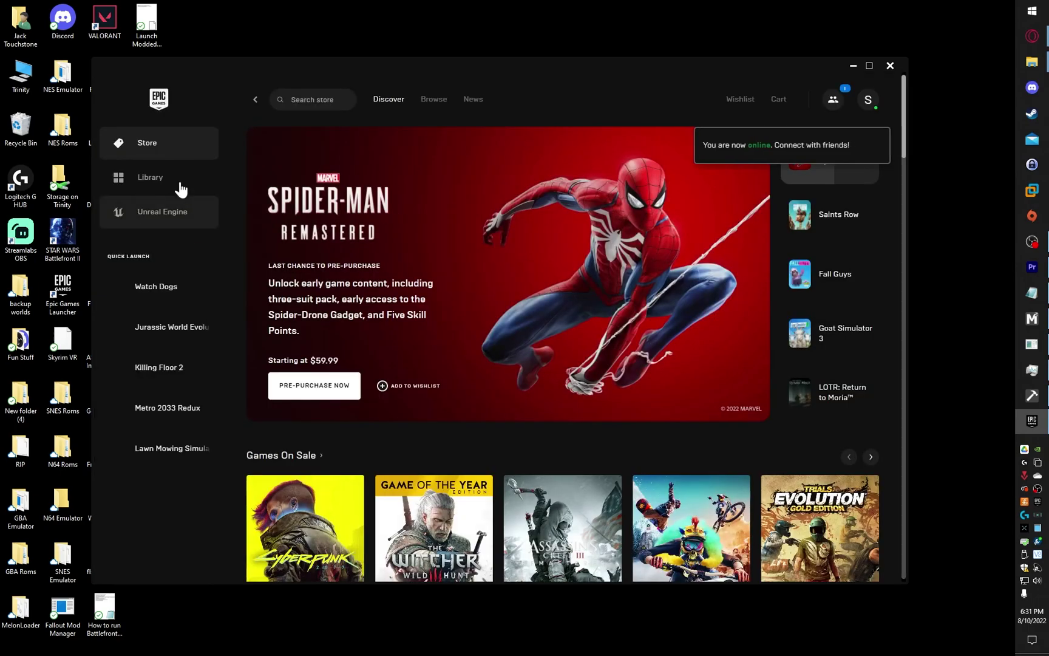
{"action": "left_click", "coordinate": [179, 182]}
{"action": "scroll", "coordinate": [534, 382], "scroll_direction": "down", "scroll_amount": 3}
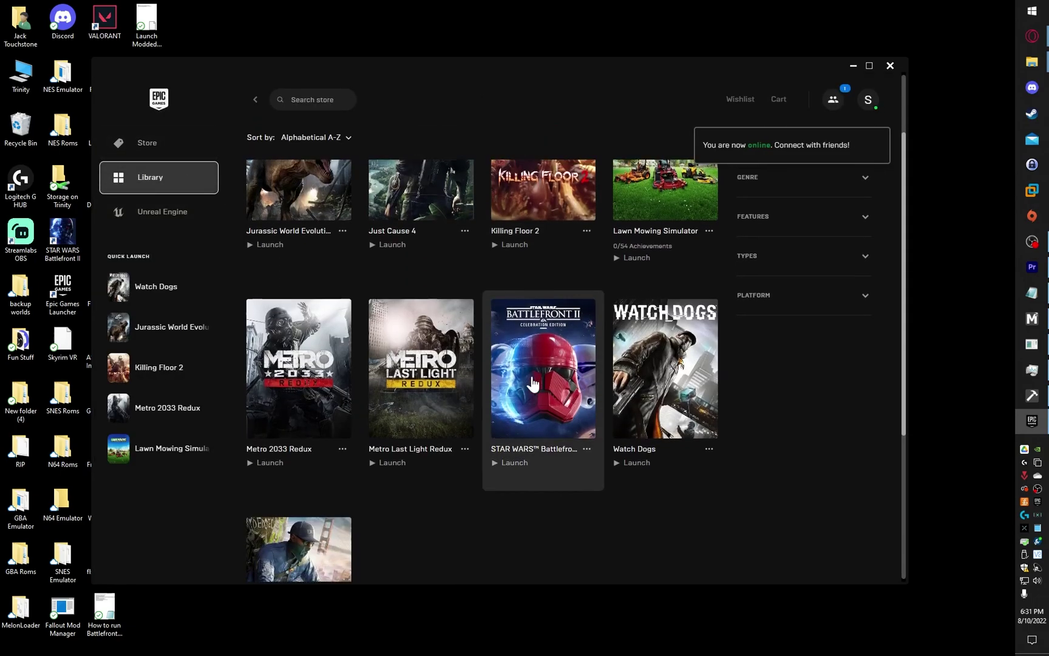
{"action": "left_click", "coordinate": [492, 456]}
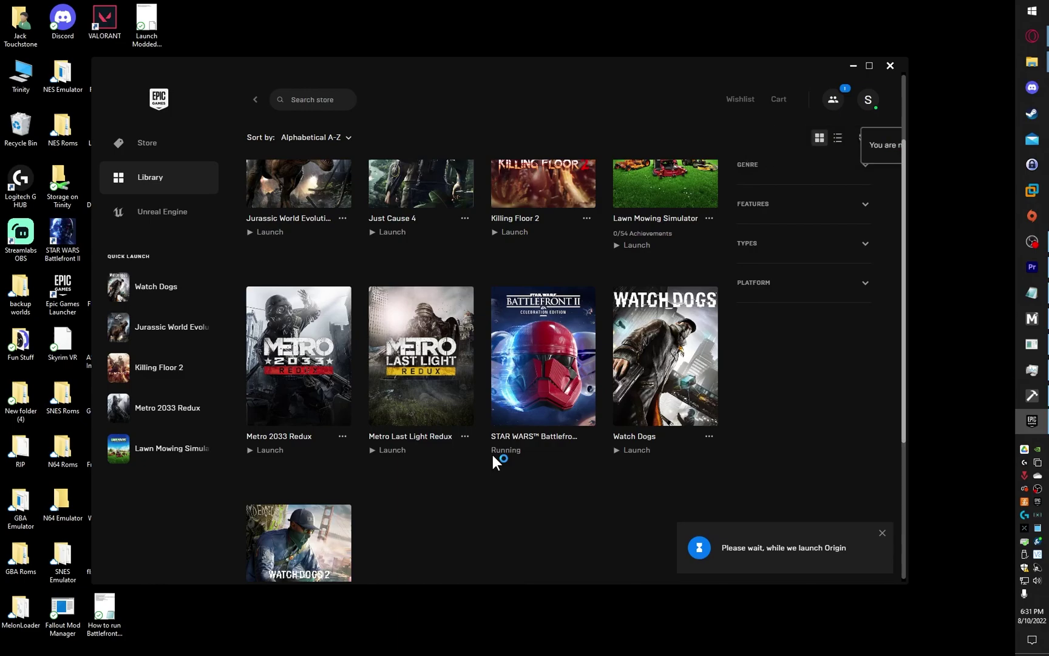